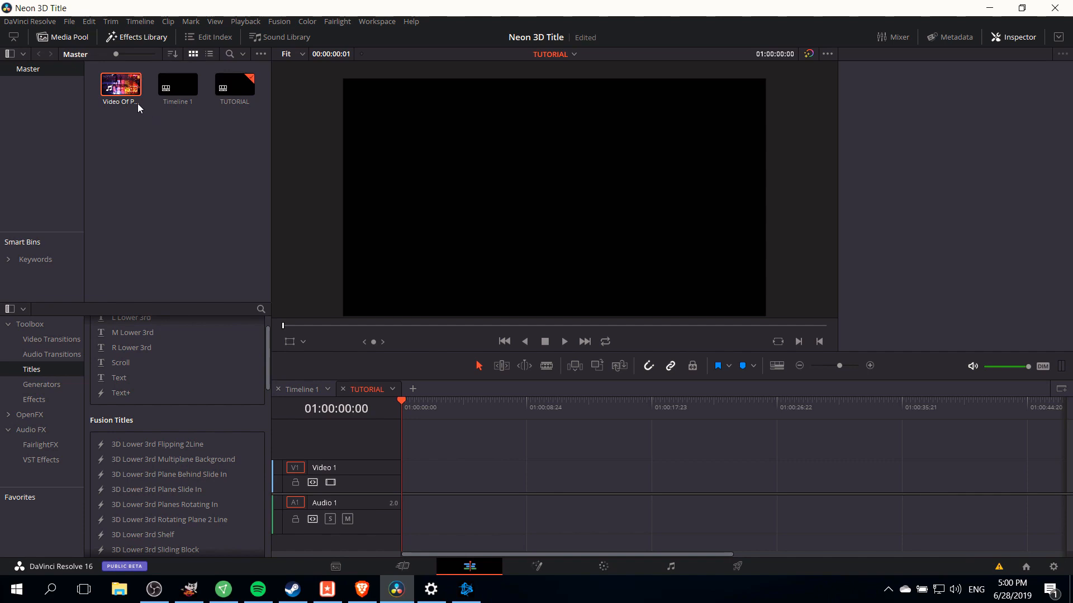
- Add the rainy-night taxi video to the timeline and place the Title Three Line Drop title on a track above it
left_click_drag(124, 88, 404, 483)
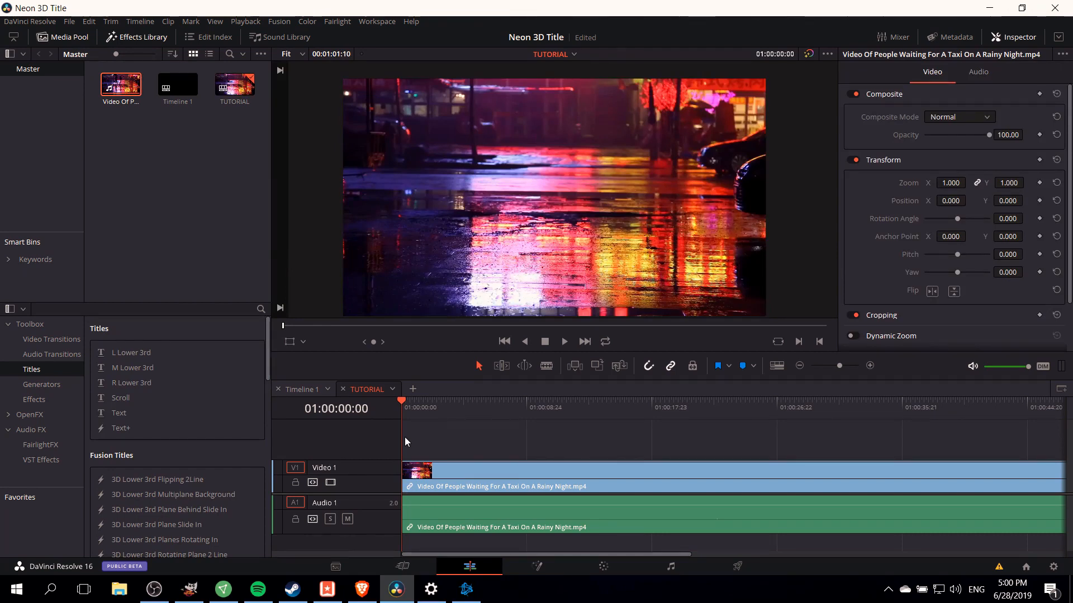
left_click(62, 400)
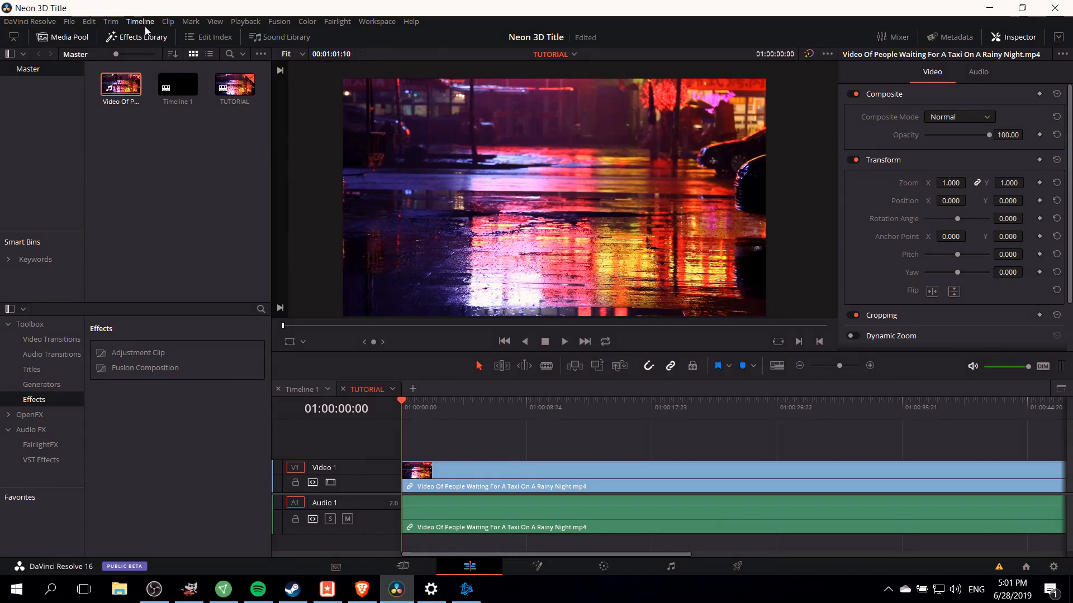
left_click(33, 370)
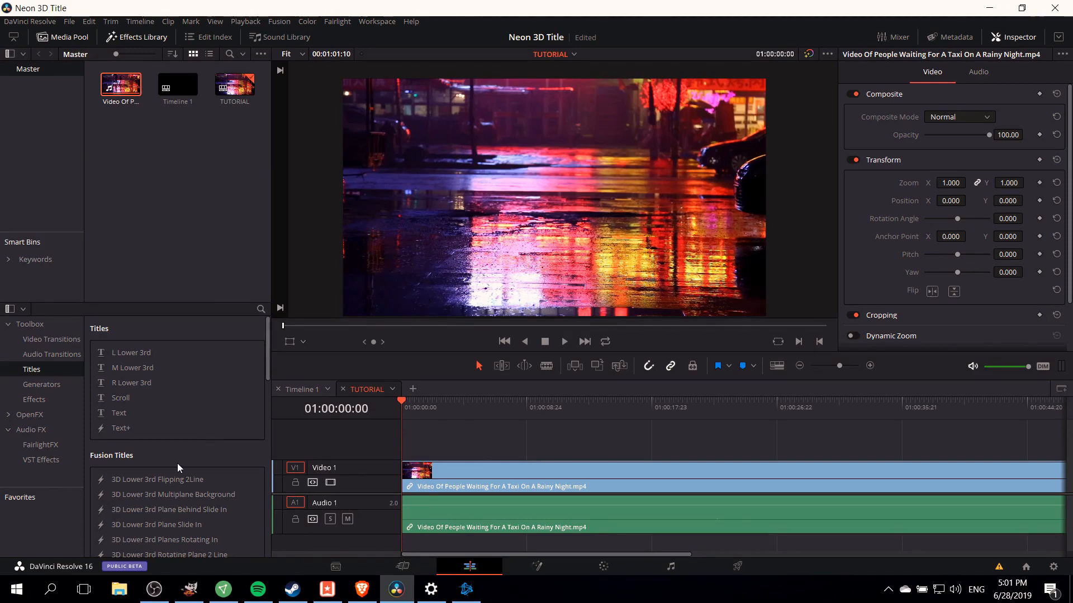
scroll(179, 454, "down", 10)
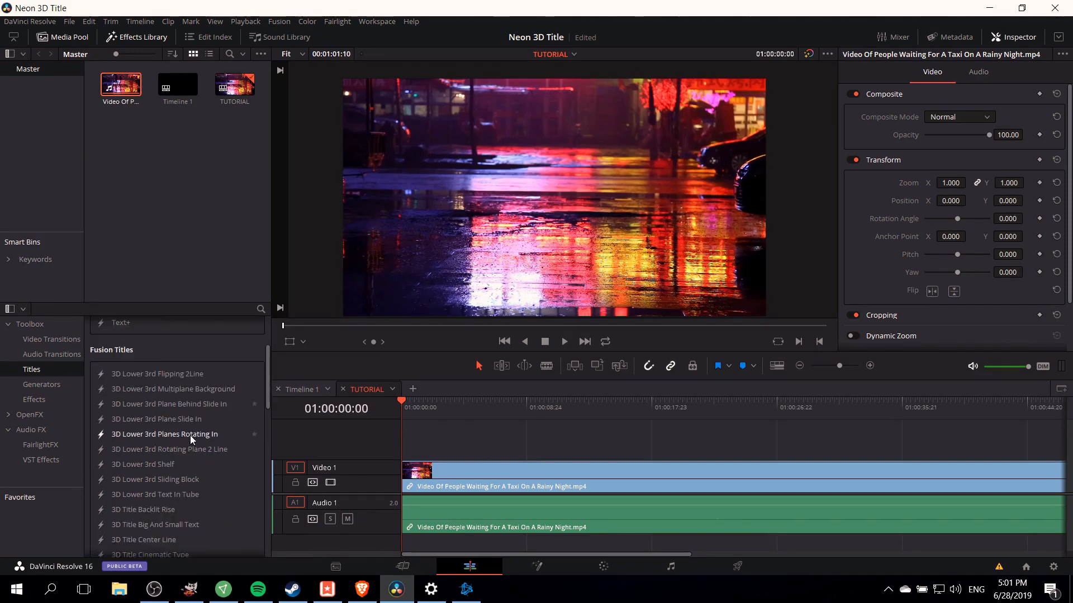
scroll(186, 439, "down", 5)
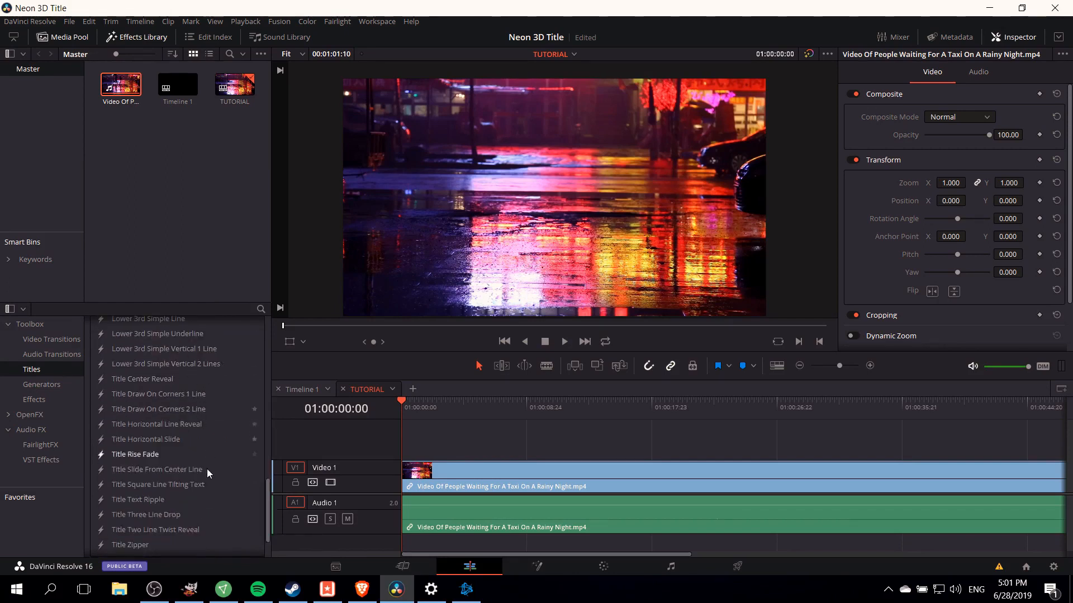
scroll(199, 495, "down", 3)
left_click_drag(143, 479, 406, 438)
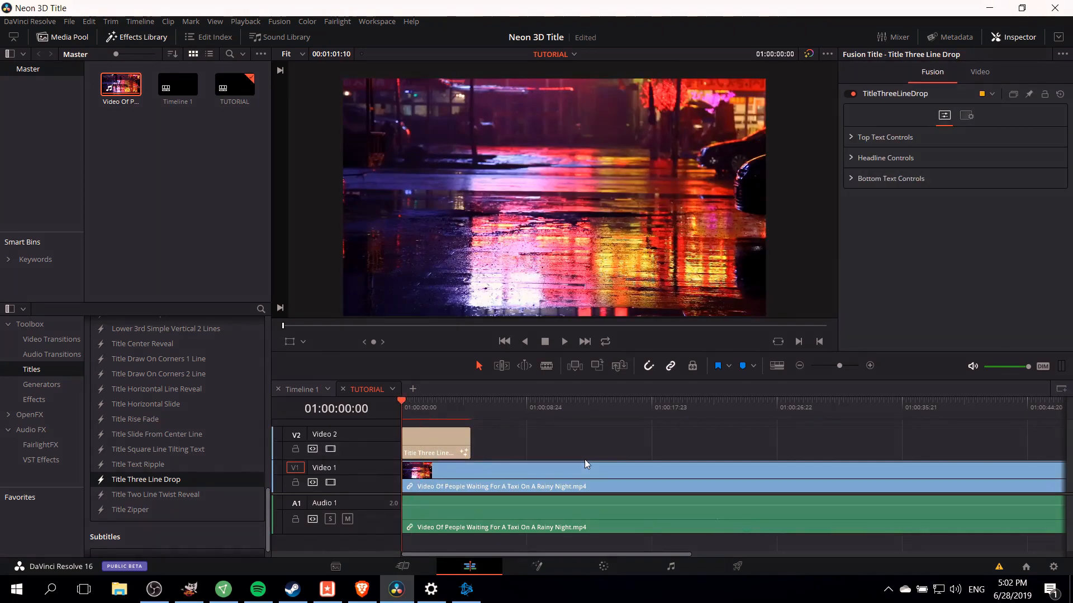
- Play the timeline to preview the title animation over the video
key("space")
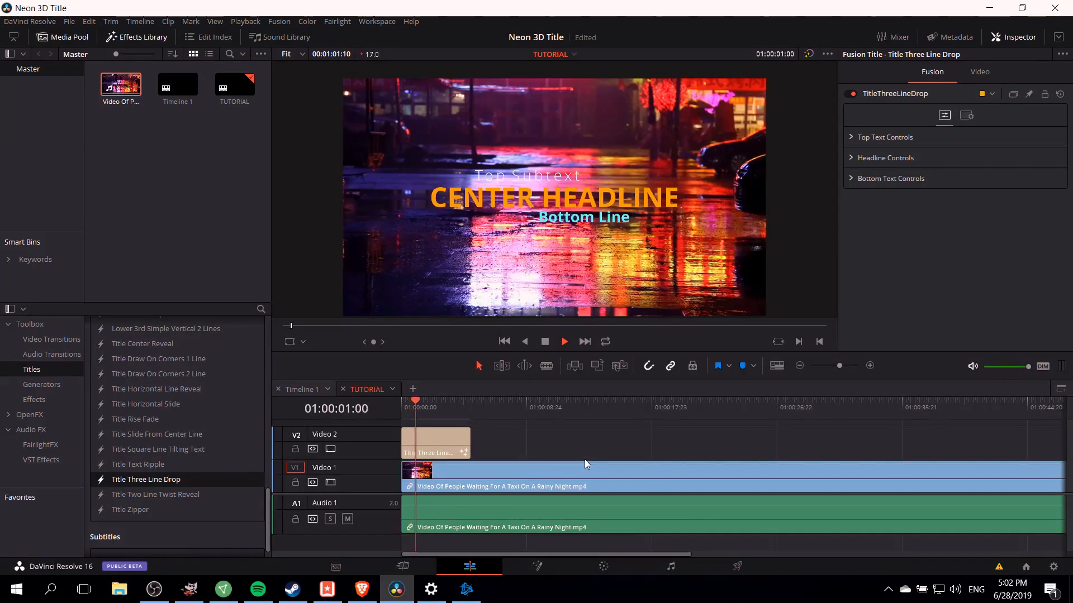
key("space")
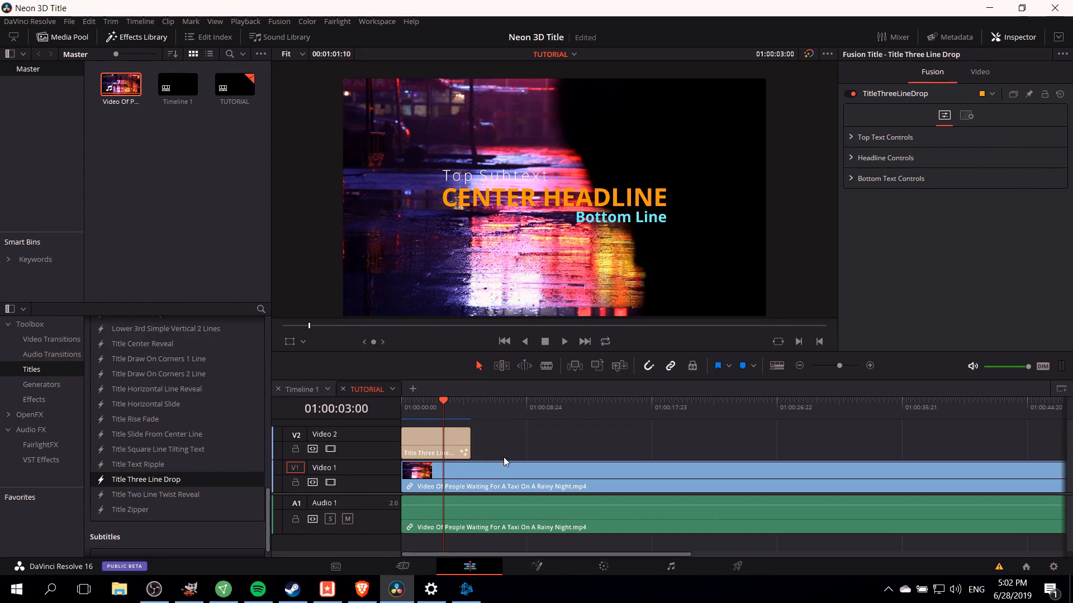
- Apply the Vignette OpenFX effect to the rainy-night video clip
left_click(503, 472)
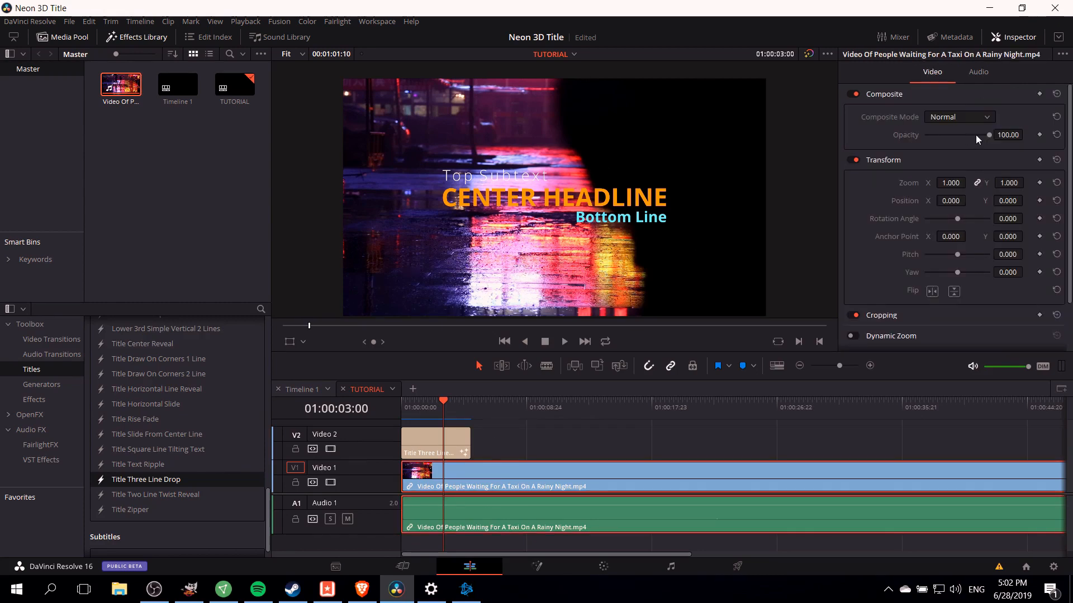
left_click_drag(987, 134, 1016, 139)
left_click(30, 414)
scroll(127, 423, "down", 15)
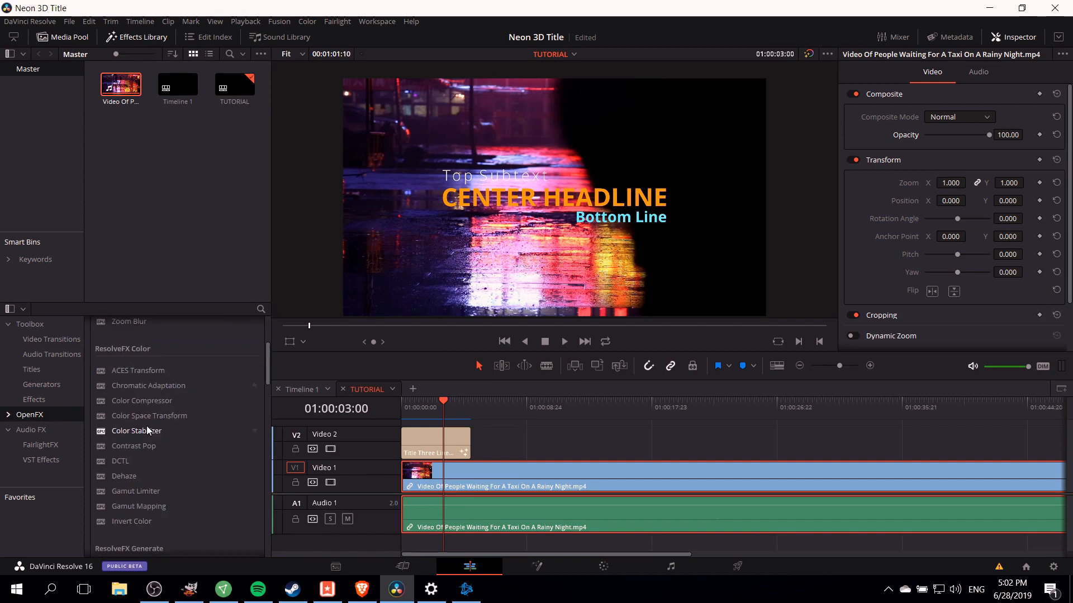
scroll(129, 377, "down", 3)
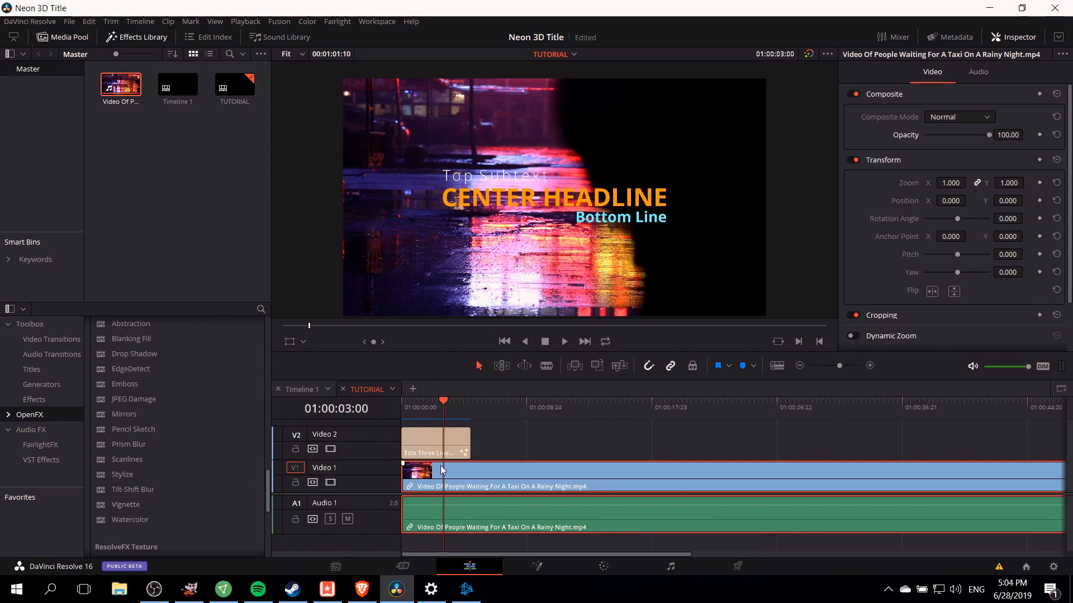
left_click_drag(143, 505, 442, 477)
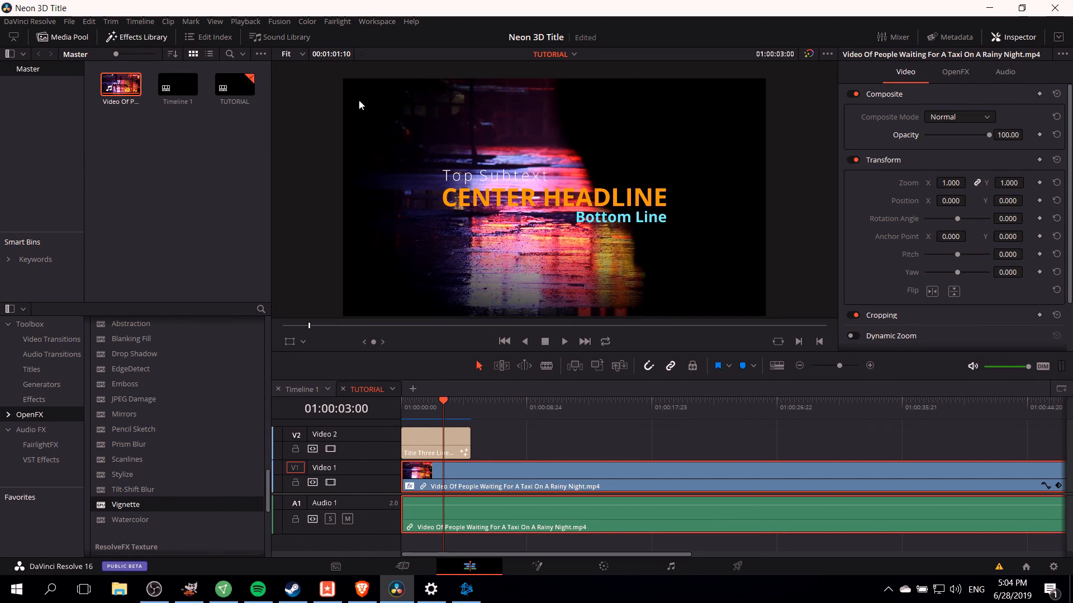
- Switch the Vignette's operating mode to Advanced and back to Basic
scroll(427, 166, "down", 1)
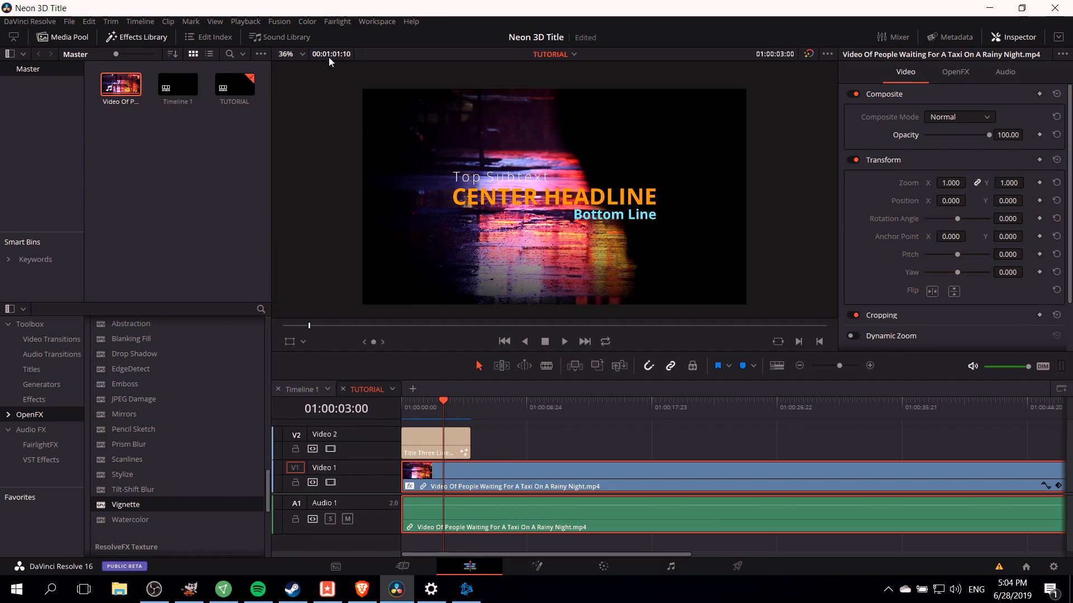
left_click(955, 80)
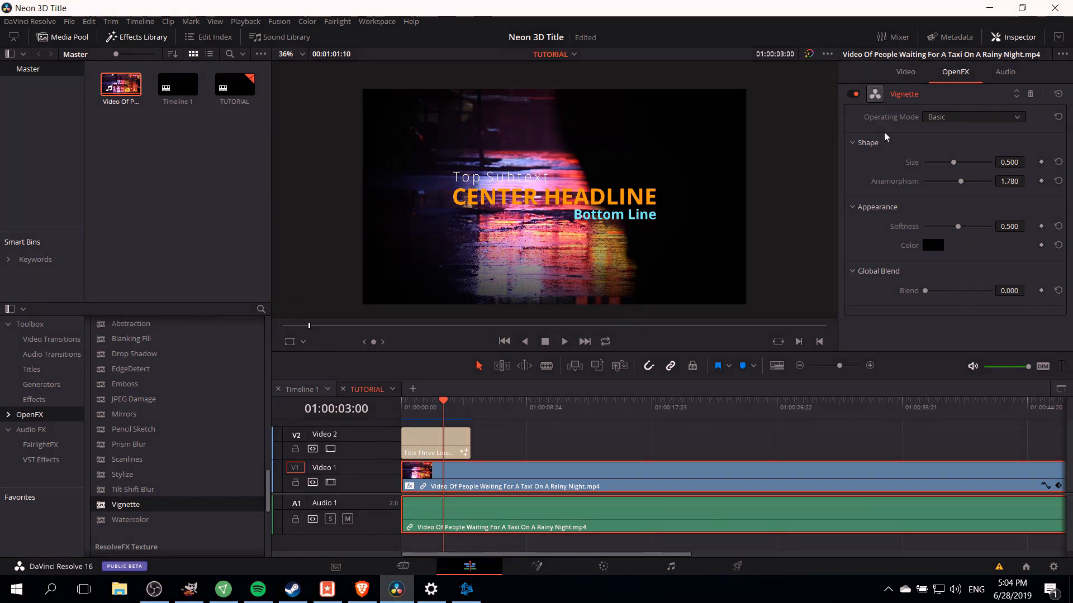
left_click(938, 119)
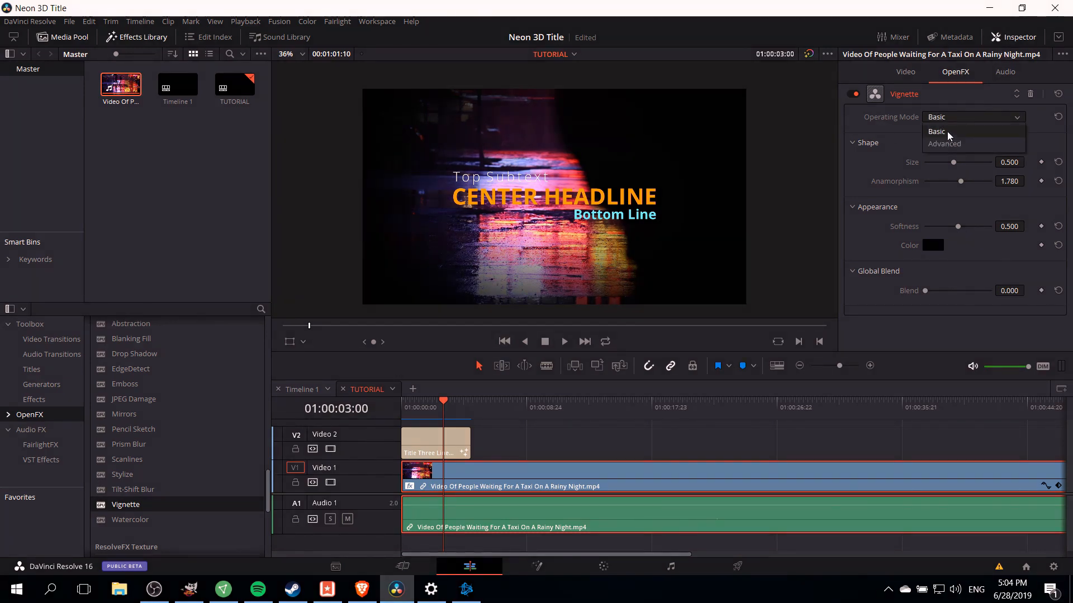
left_click(953, 143)
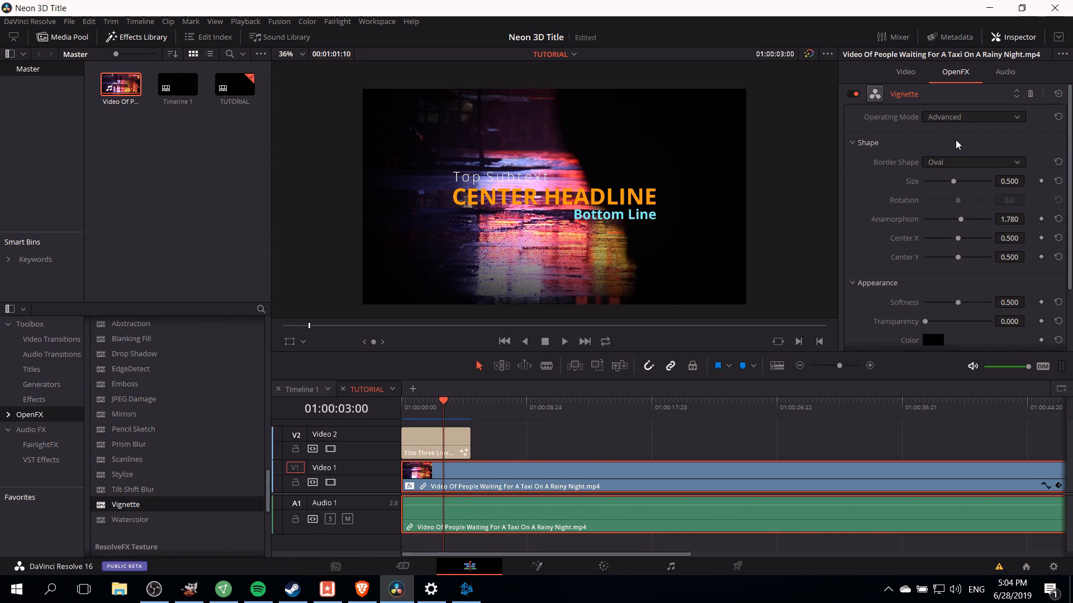
left_click(959, 120)
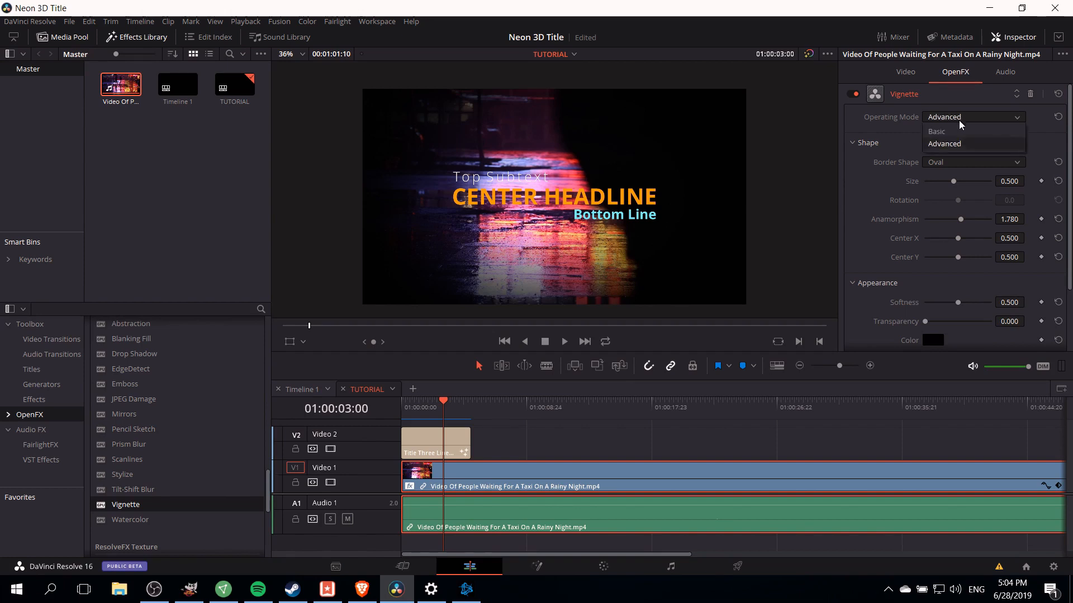
left_click(938, 133)
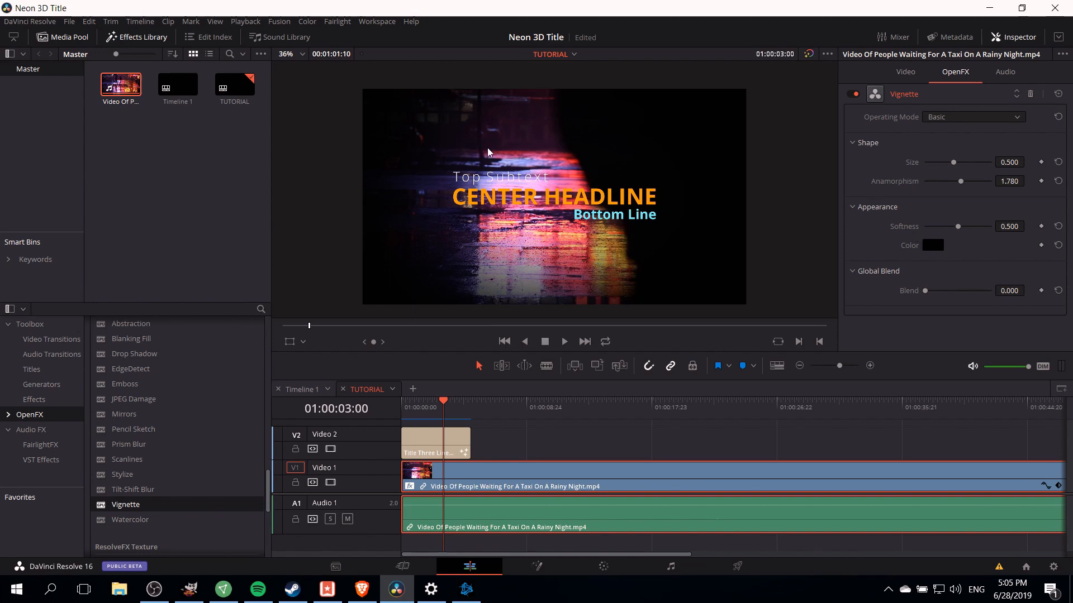
- Set the Vignette size to 0.125, softness to 0.915 and anamorphism to 2.457
left_click_drag(952, 163, 921, 165)
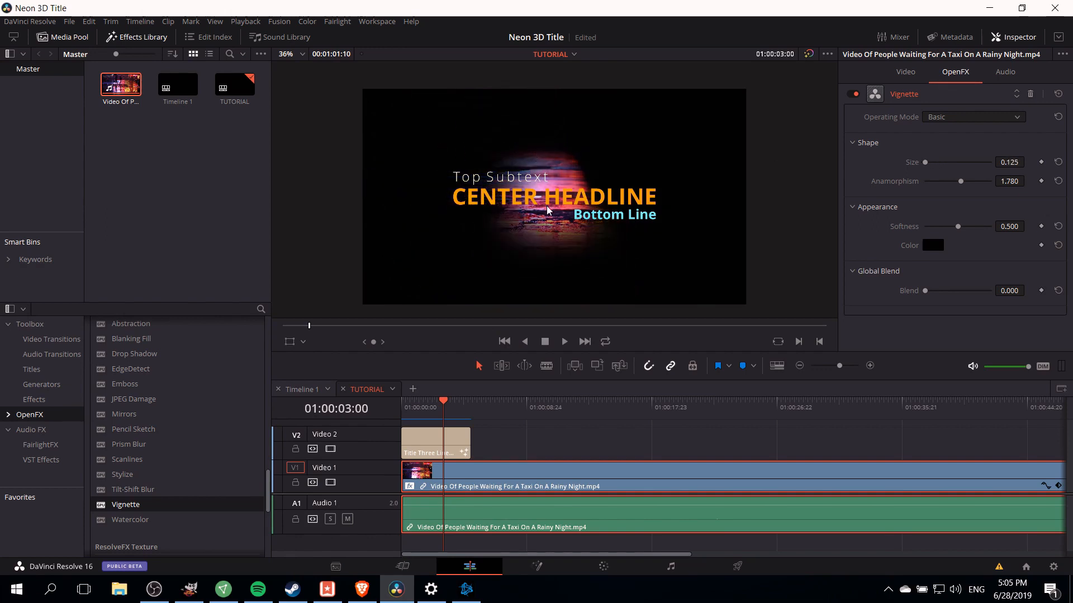
left_click_drag(958, 233, 987, 231)
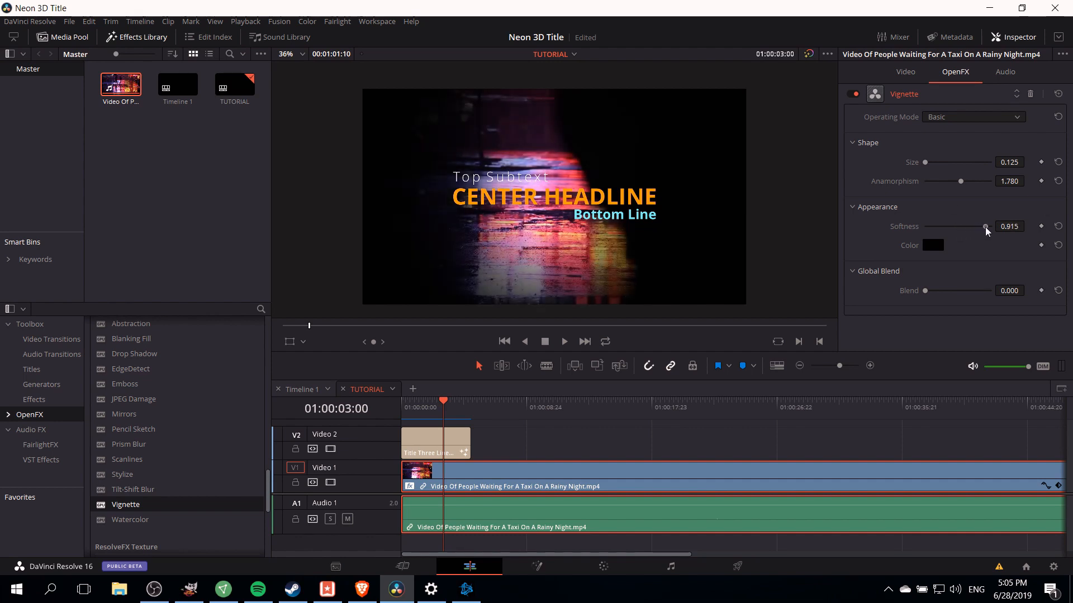
left_click_drag(961, 186, 978, 186)
- Select the title clip and expand its Top Text Controls
left_click(915, 73)
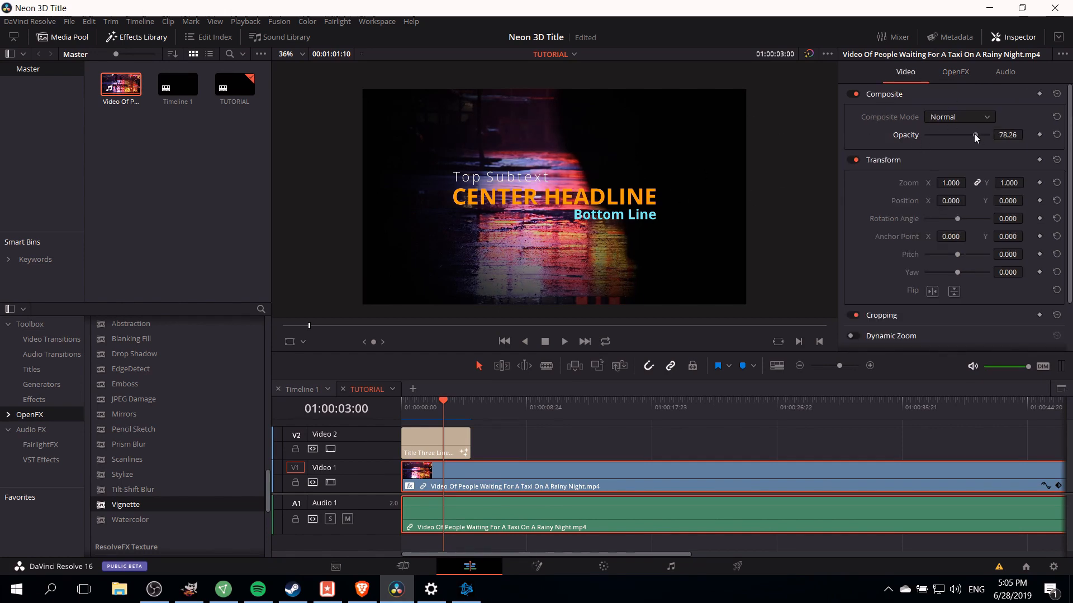
left_click(951, 72)
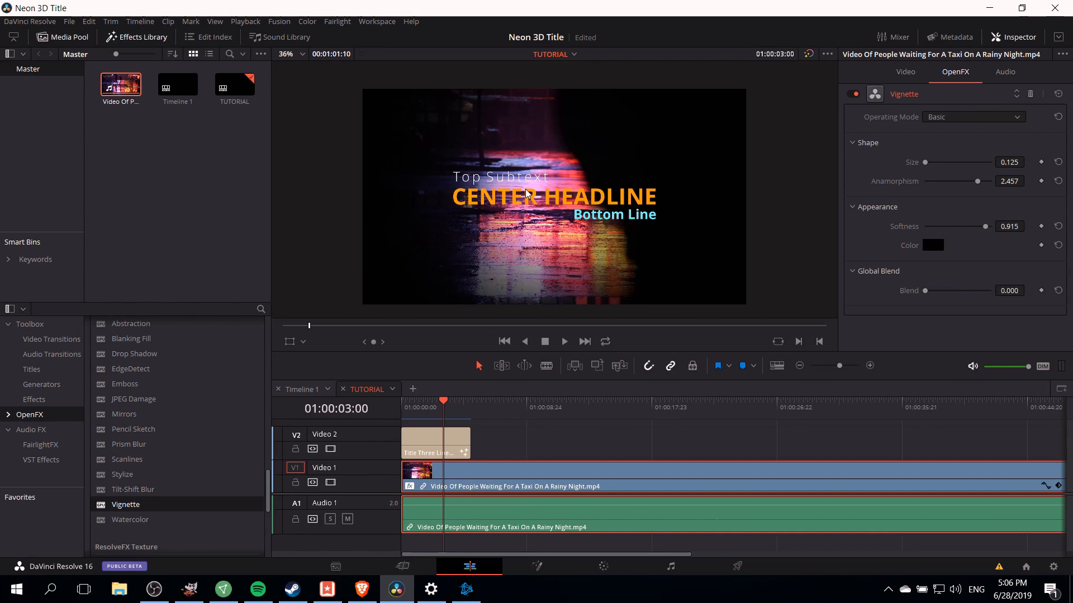
left_click(425, 440)
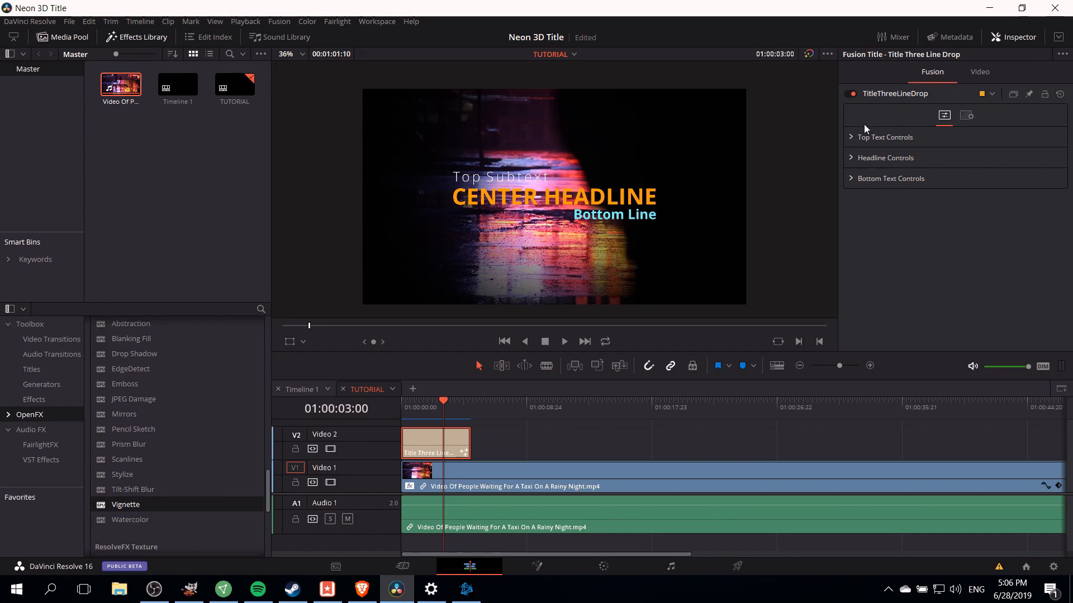
left_click(851, 137)
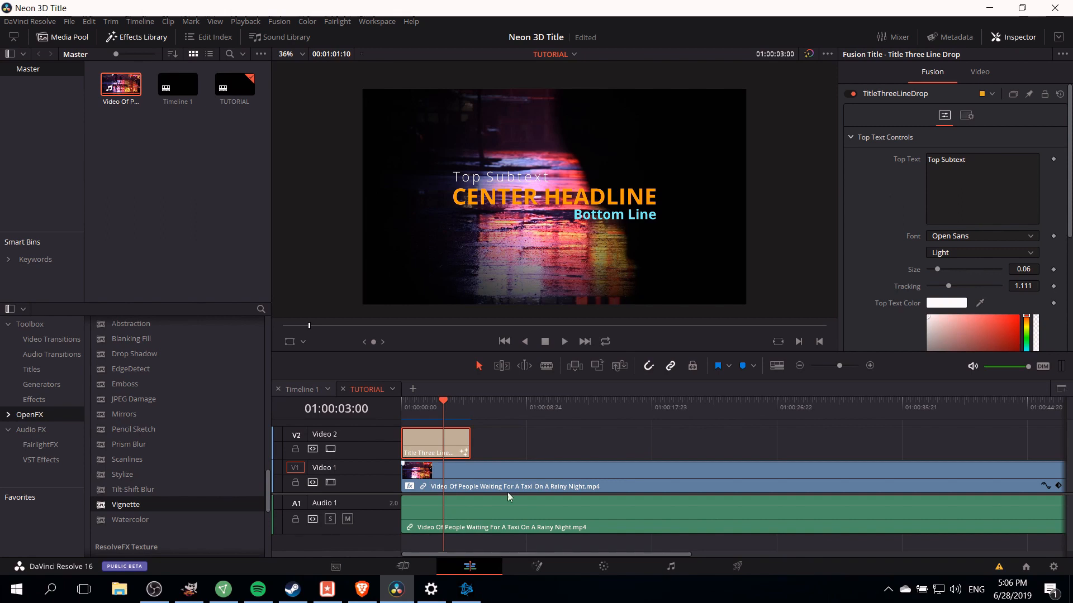
- Open the title in the Fusion page and expand the TitleThreeLineDrop group node to show its internal nodes
left_click(536, 569)
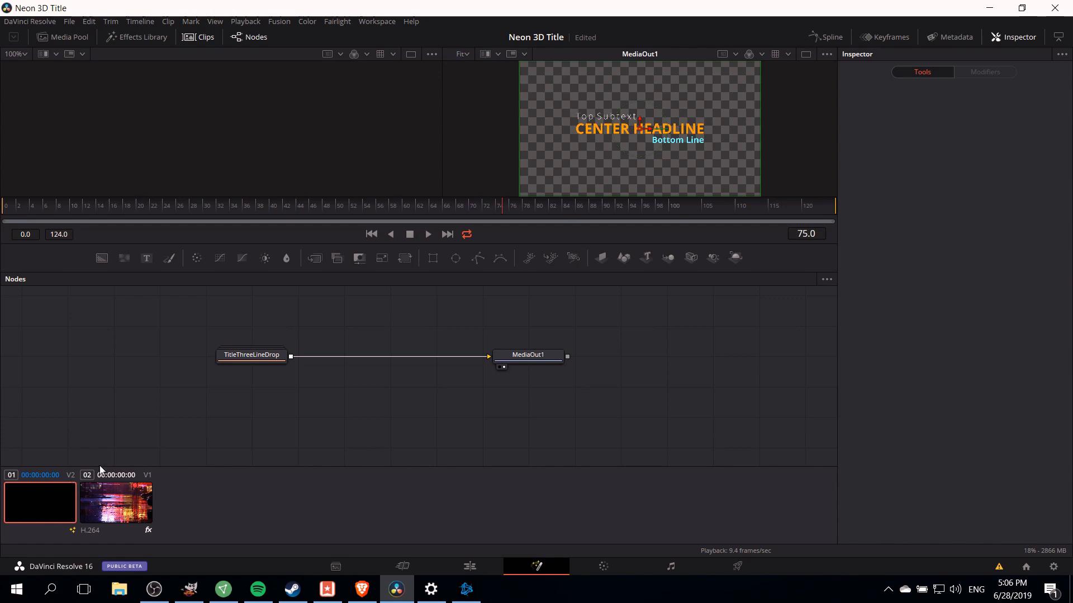
left_click(271, 361)
right_click(276, 366)
left_click(249, 360)
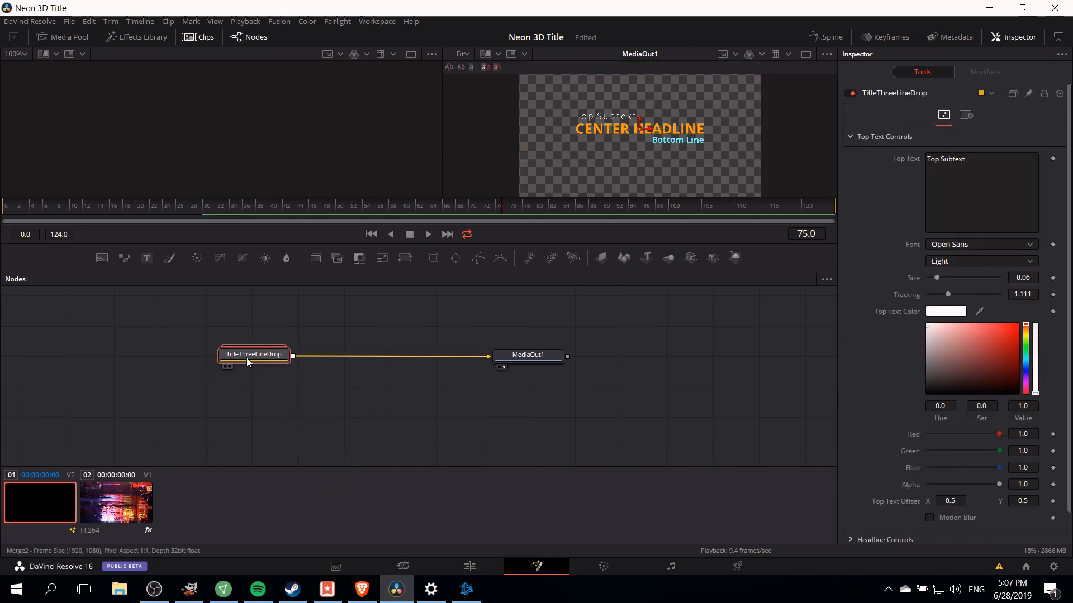
double_click(247, 358)
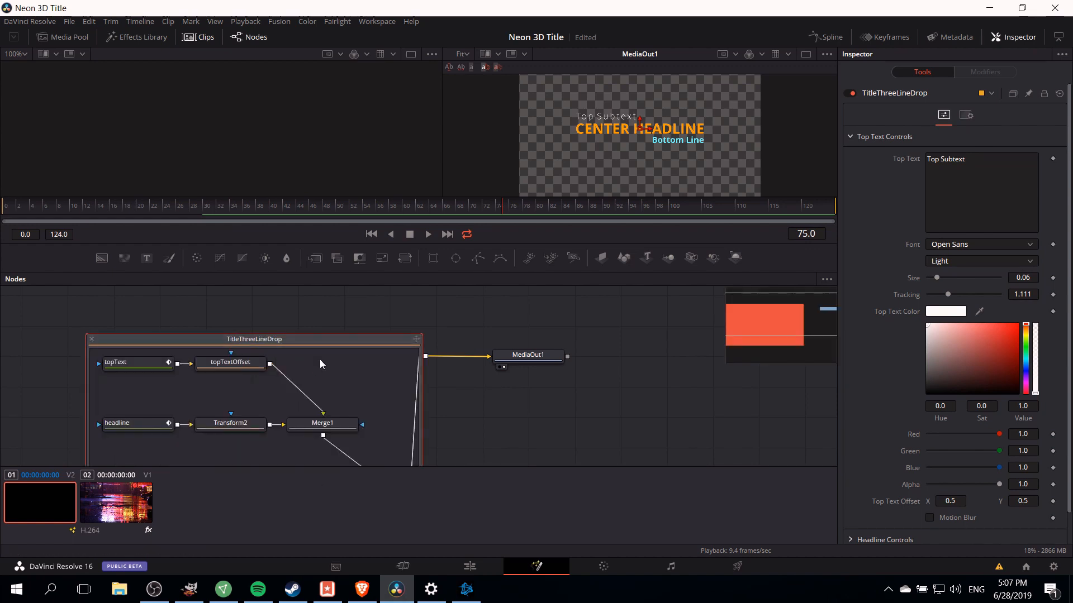
mouse_move(321, 341)
left_mouse_down()
mouse_move(306, 309)
mouse_move(322, 331)
left_mouse_up()
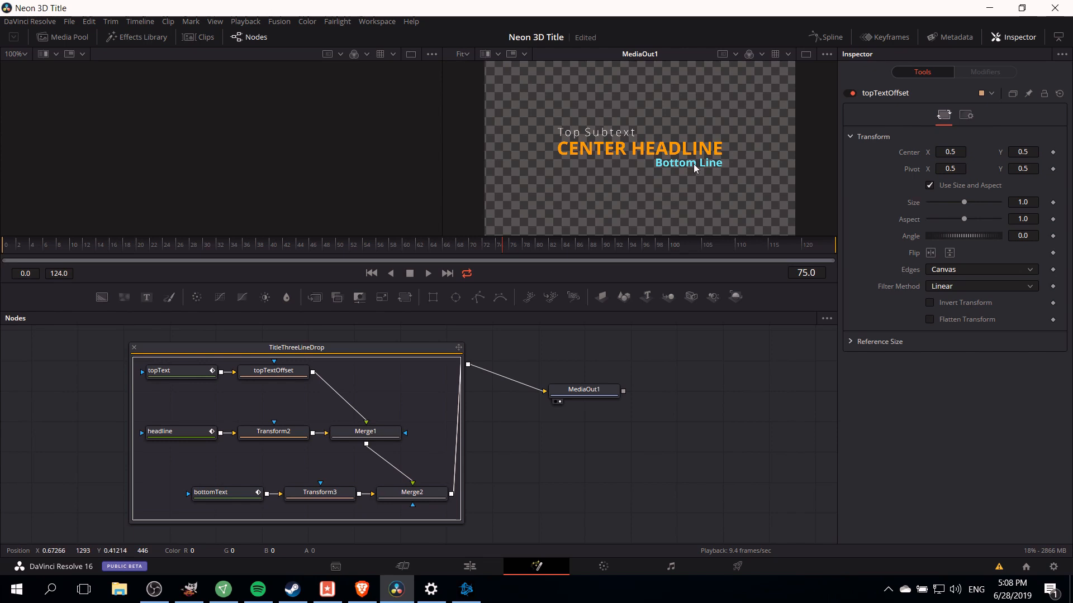
- Set the topText node's font to BPneon and clear its styled text
left_click(184, 373)
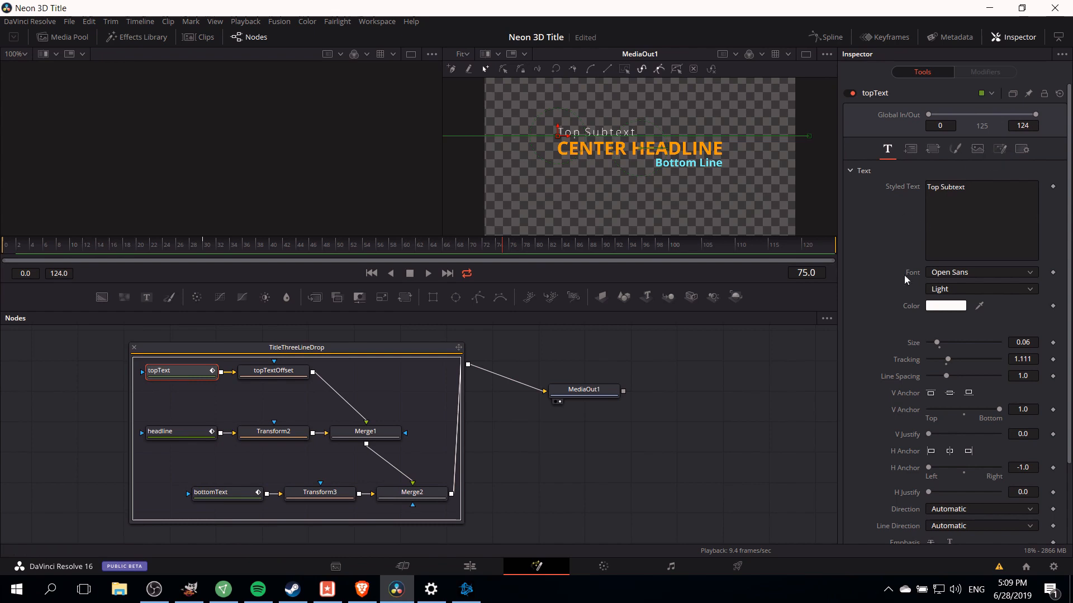
left_click(938, 274)
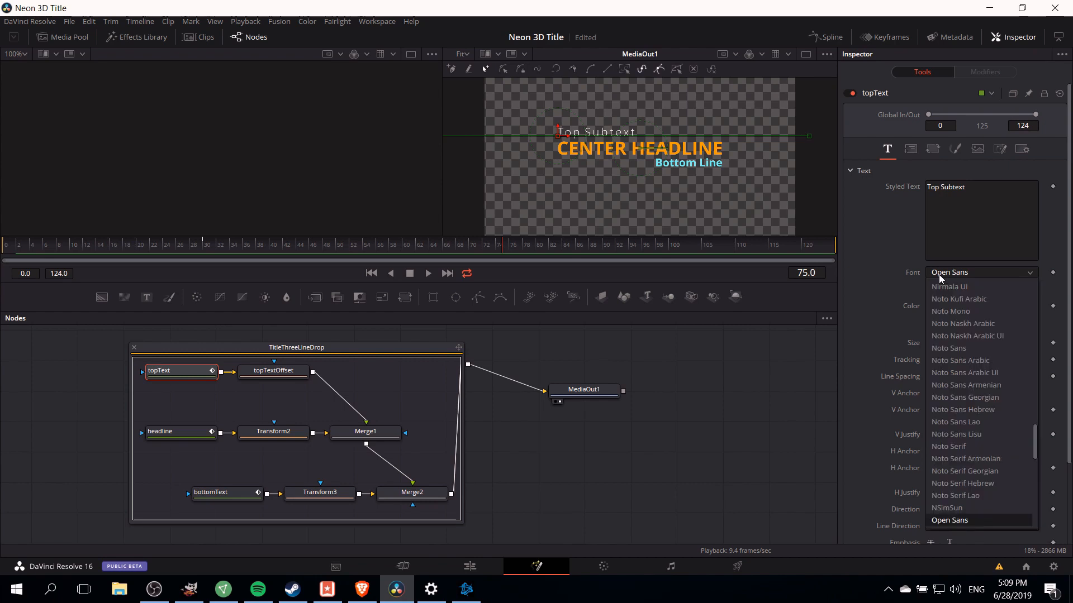
scroll(981, 310, "up", 15)
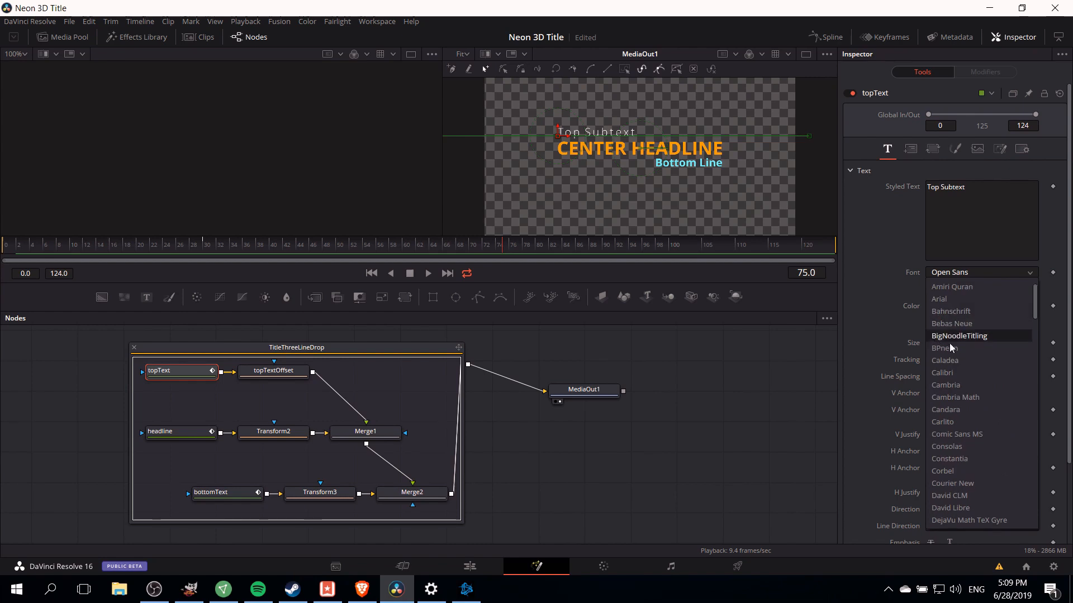
scroll(956, 352, "down", 10)
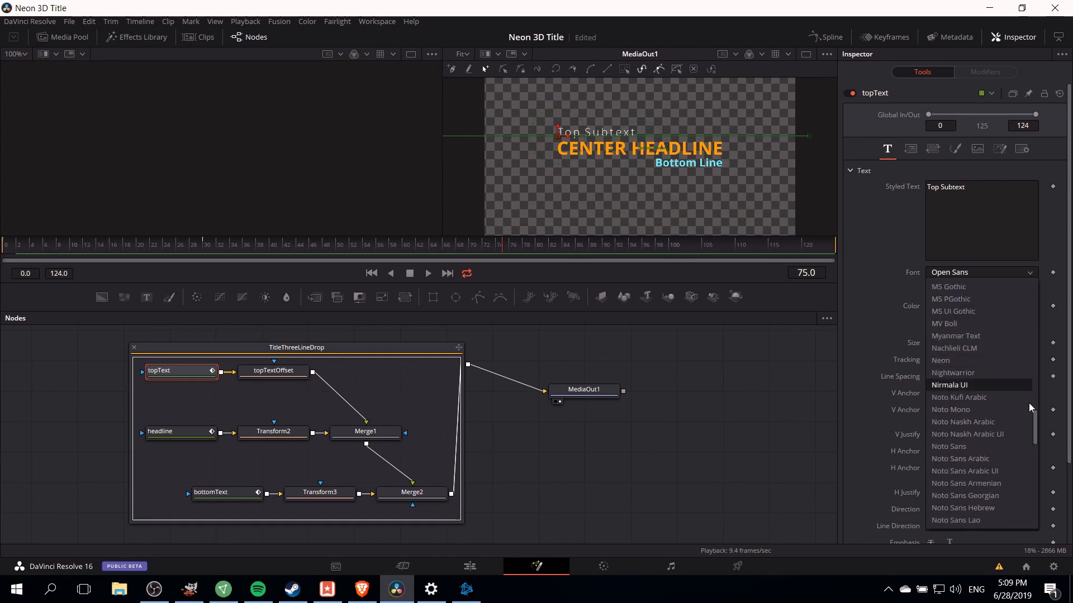
left_click_drag(1034, 434, 1031, 294)
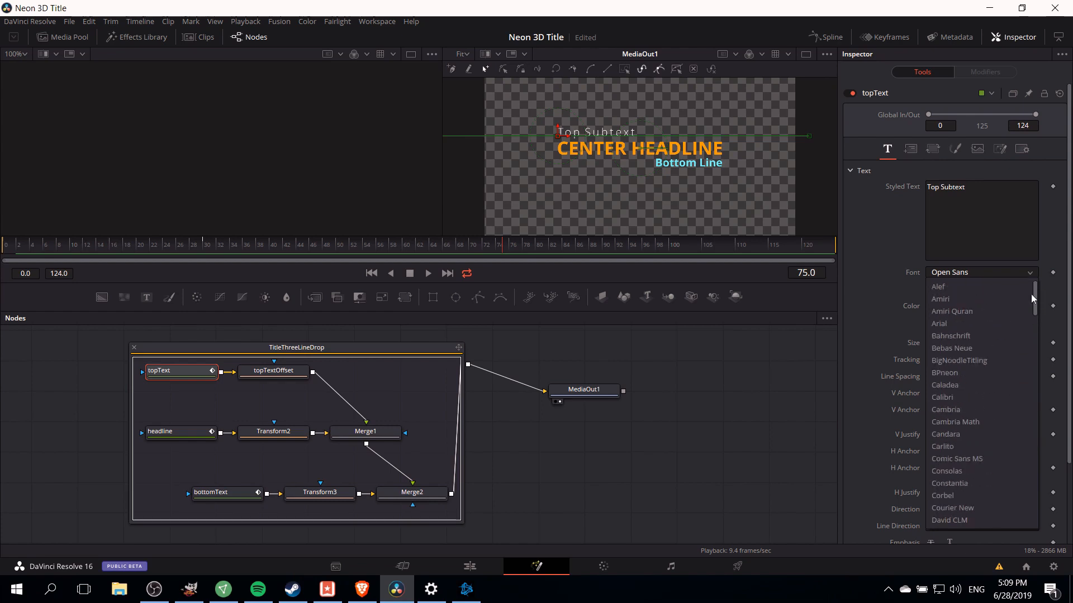
left_click(973, 373)
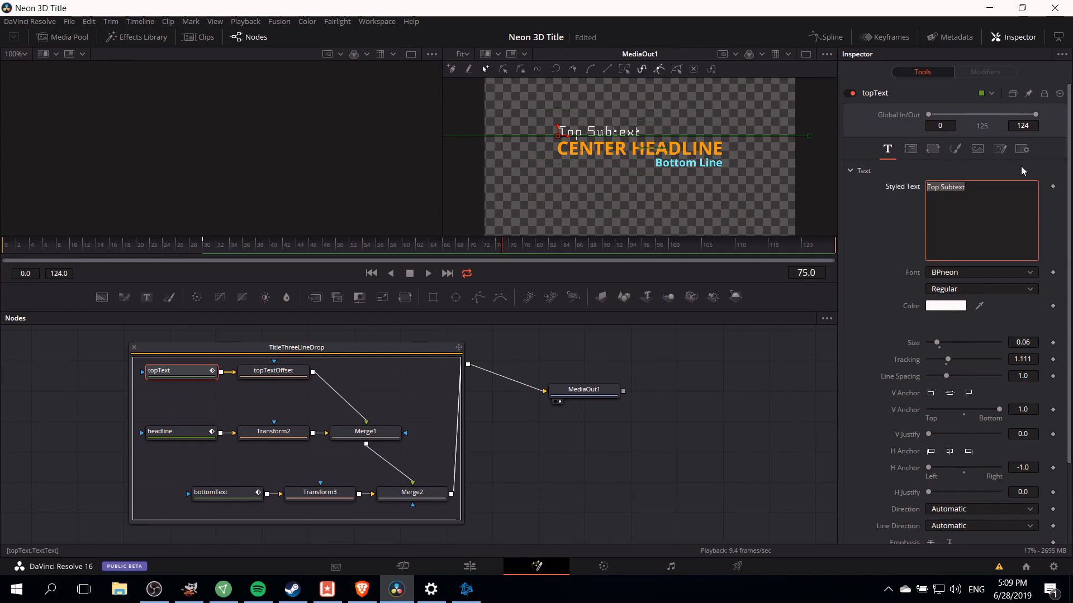
key("BackSpace")
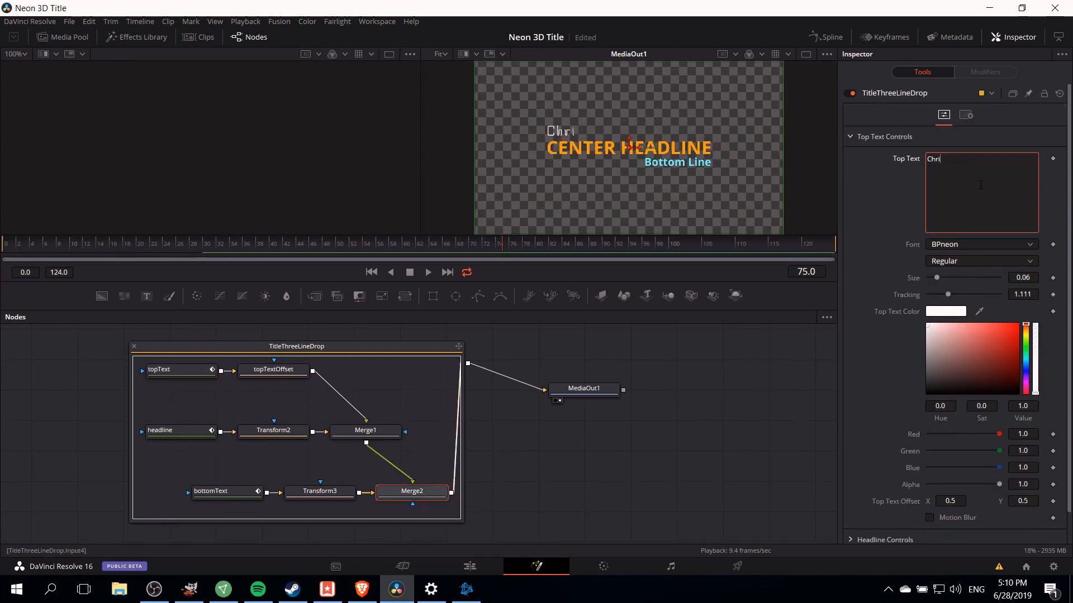
- Finish the top text as the channel name ending in Tutorials
type("s' ")
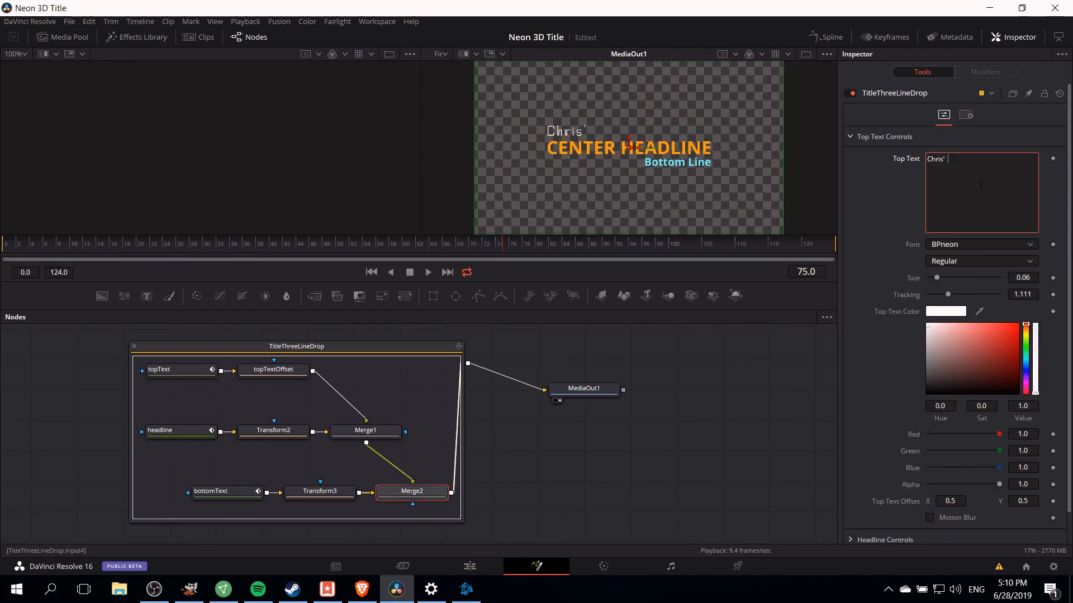
type("Tutorials")
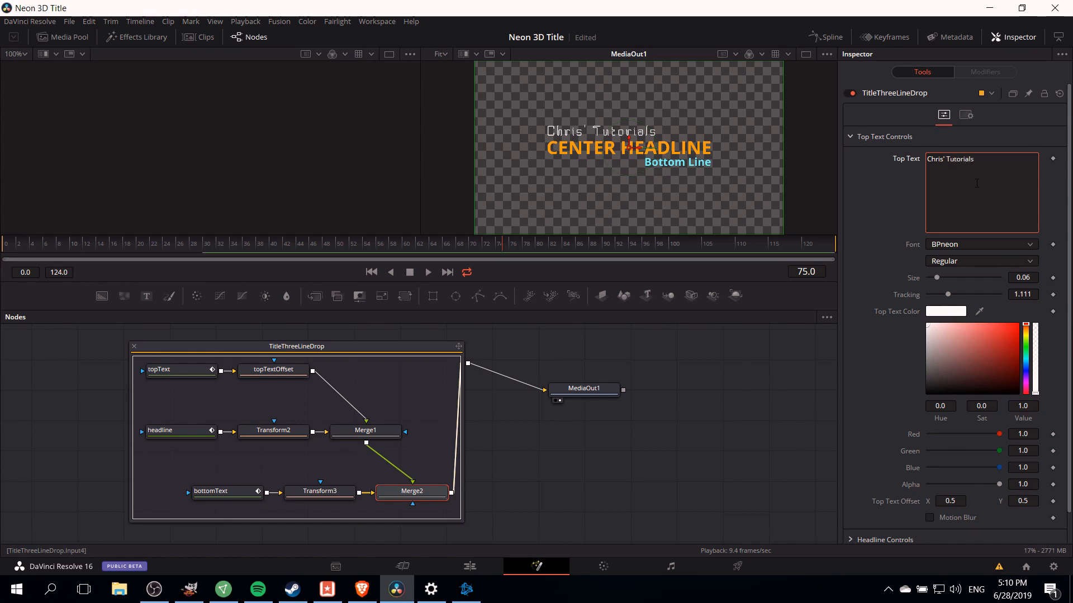
- Set the headline node's font to Neon and replace its styled text with Neon Title Effect
left_click(186, 429)
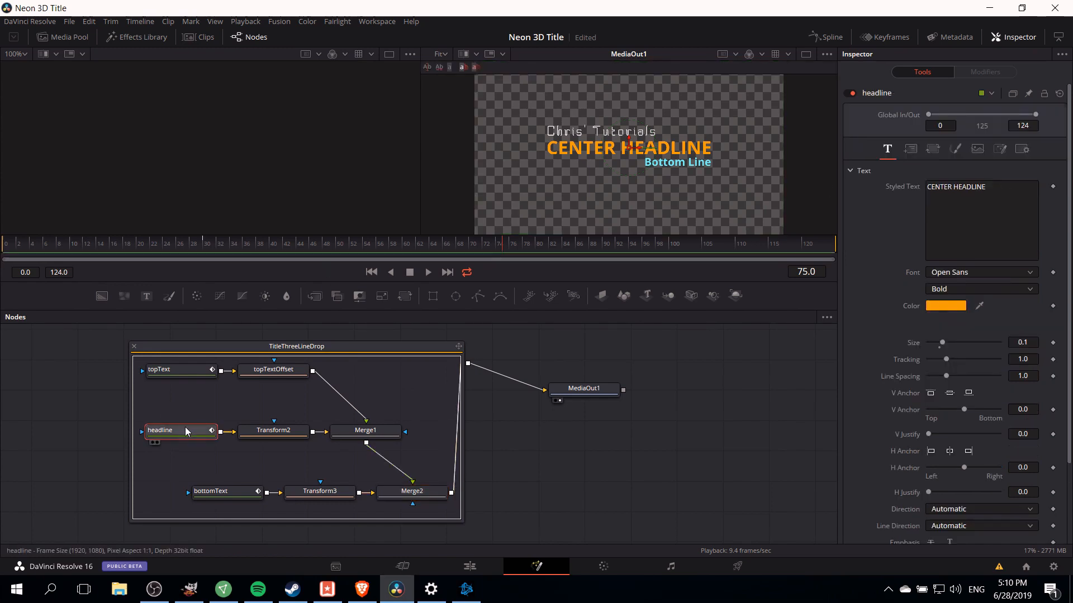
left_click(972, 272)
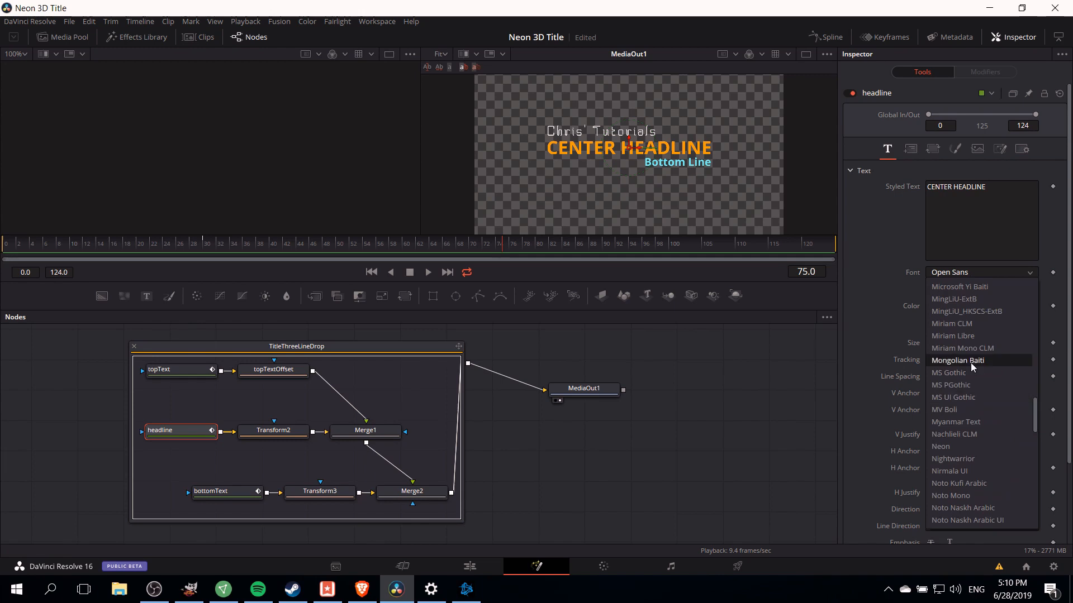
left_click(955, 446)
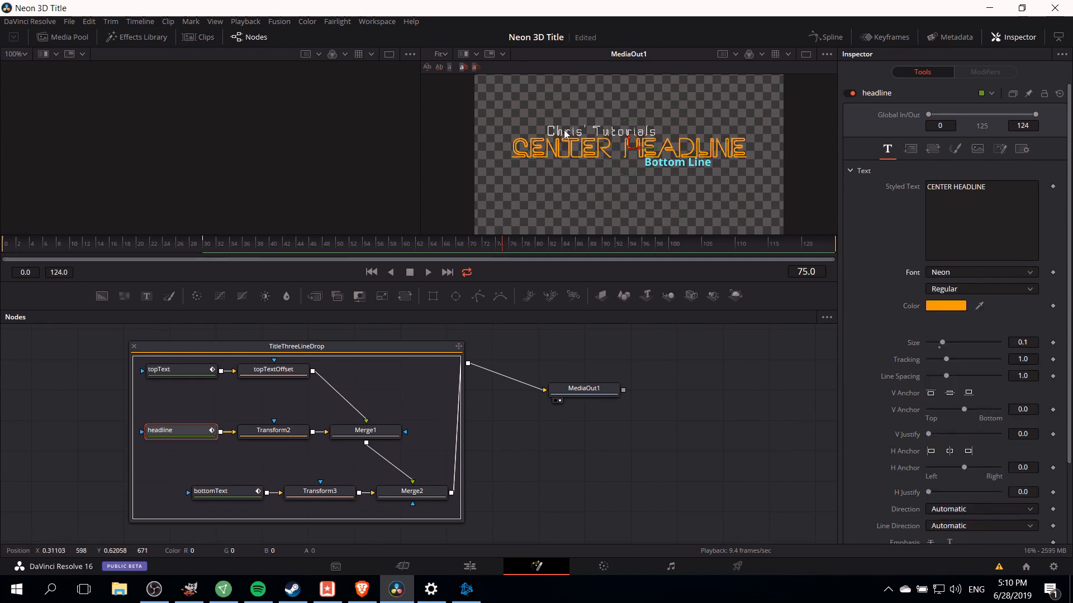
left_click(987, 210)
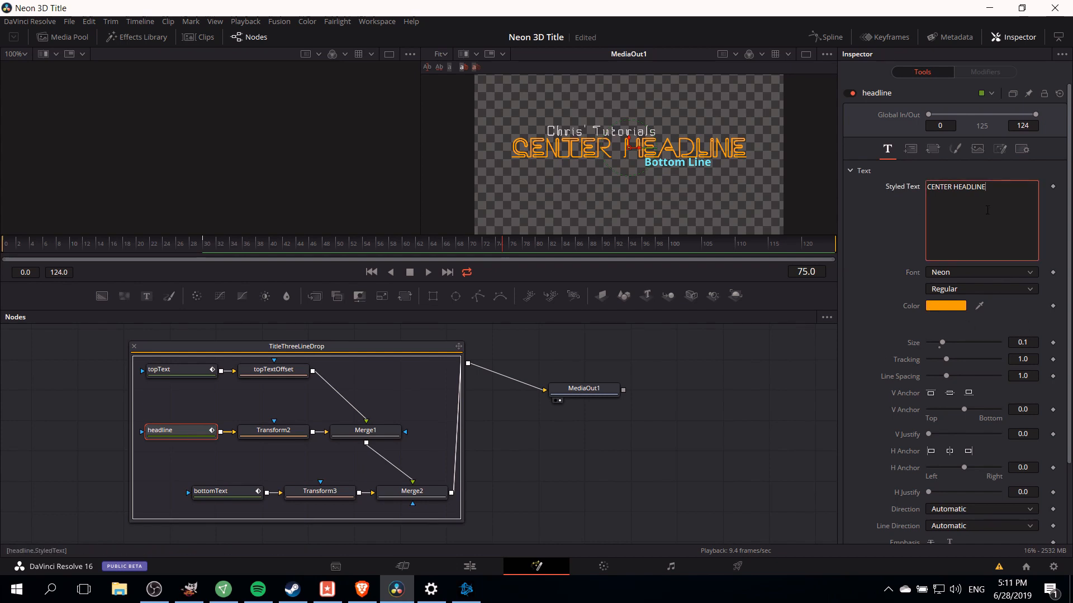
key("ctrl+a")
key("BackSpace")
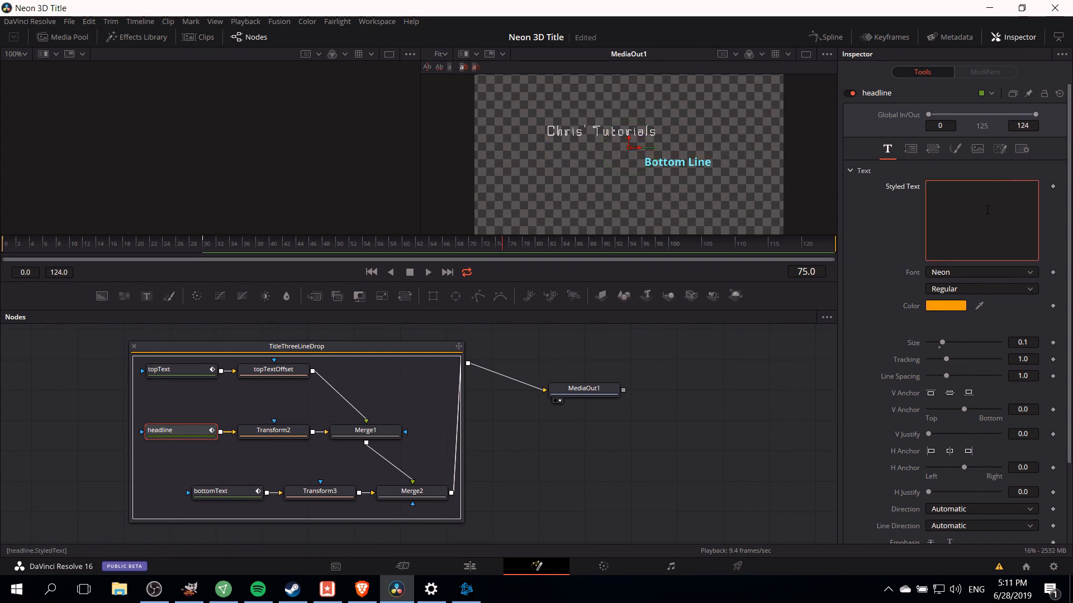
type("Neon titl")
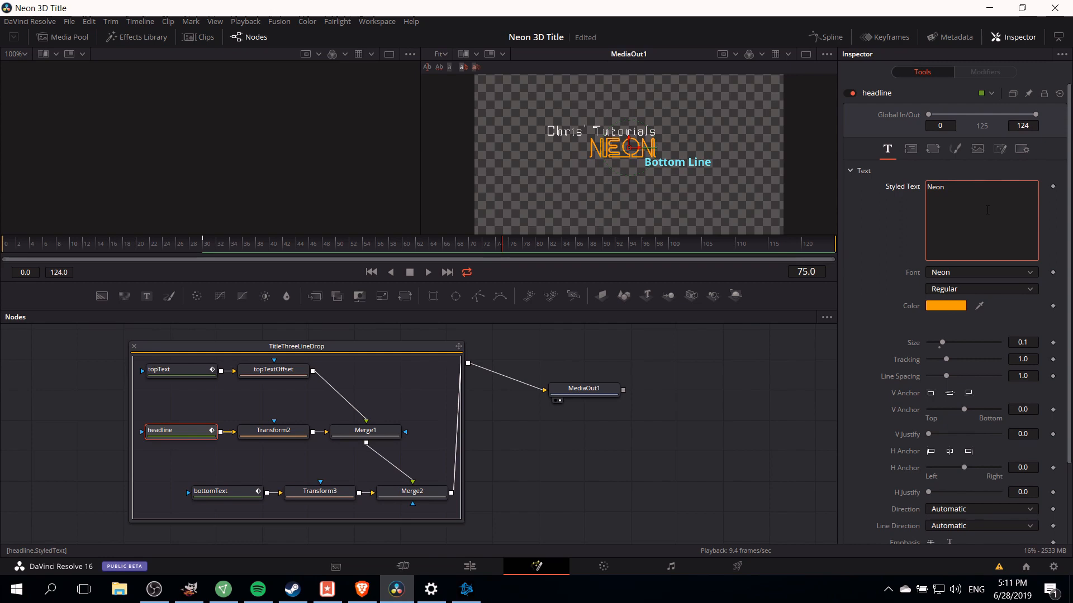
type("e")
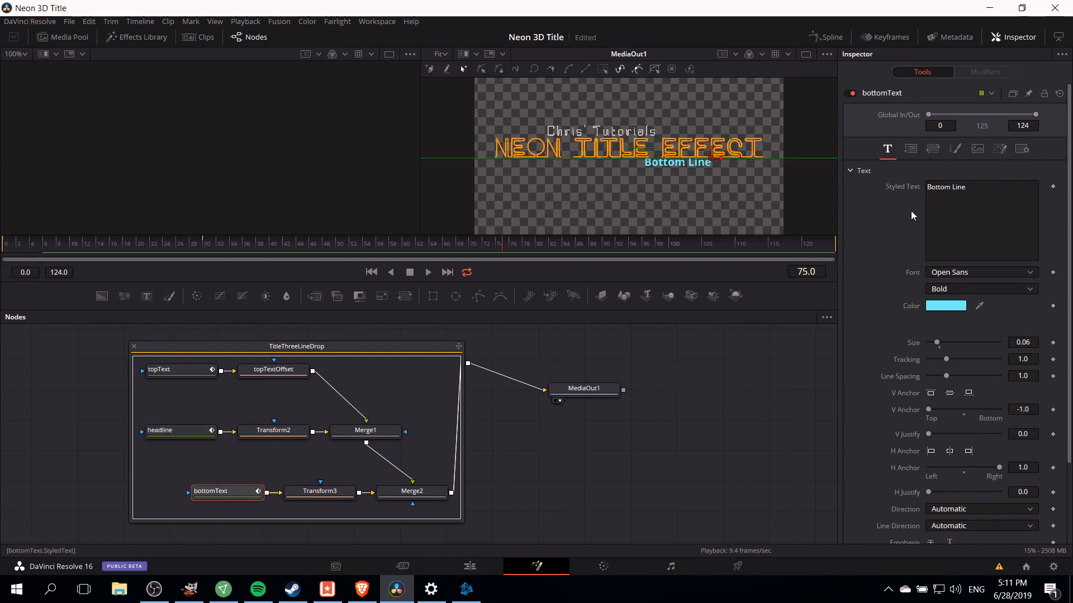
- Replace the bottomText node's styled text with DaVinci Resolve 16 and set its font to BPneon
left_click(989, 199)
key("ctrl+a")
type("DaVinci Resolve 16")
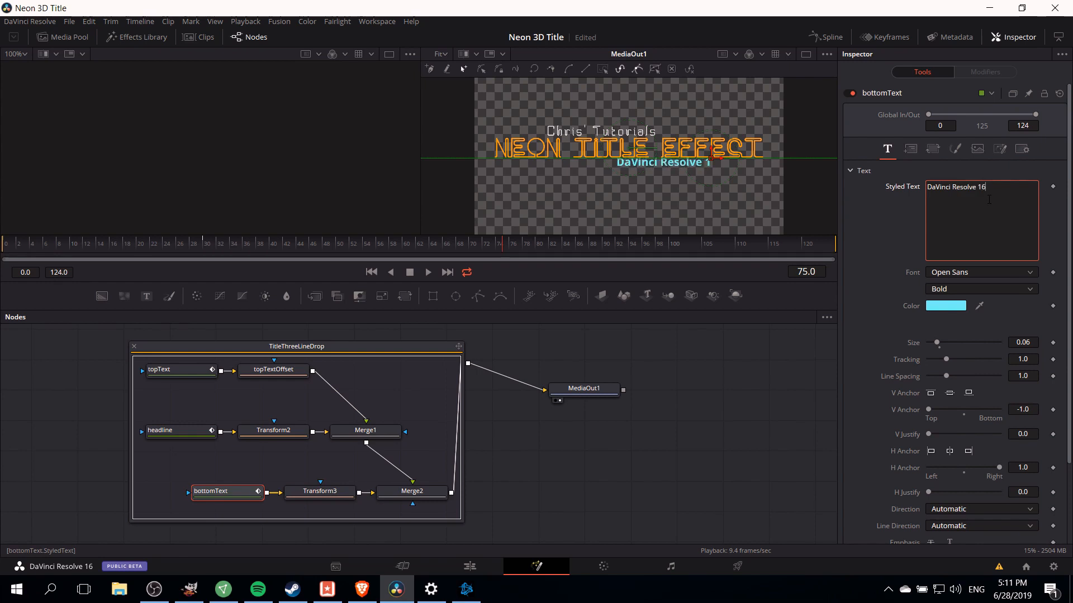
left_click(977, 273)
scroll(976, 314, "up", 10)
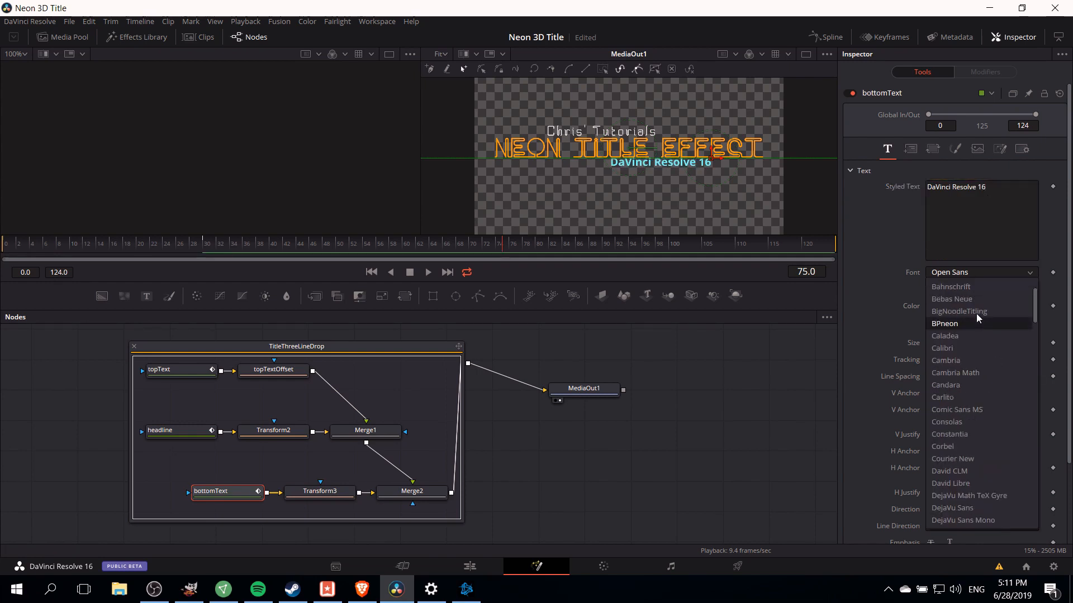
left_click(977, 313)
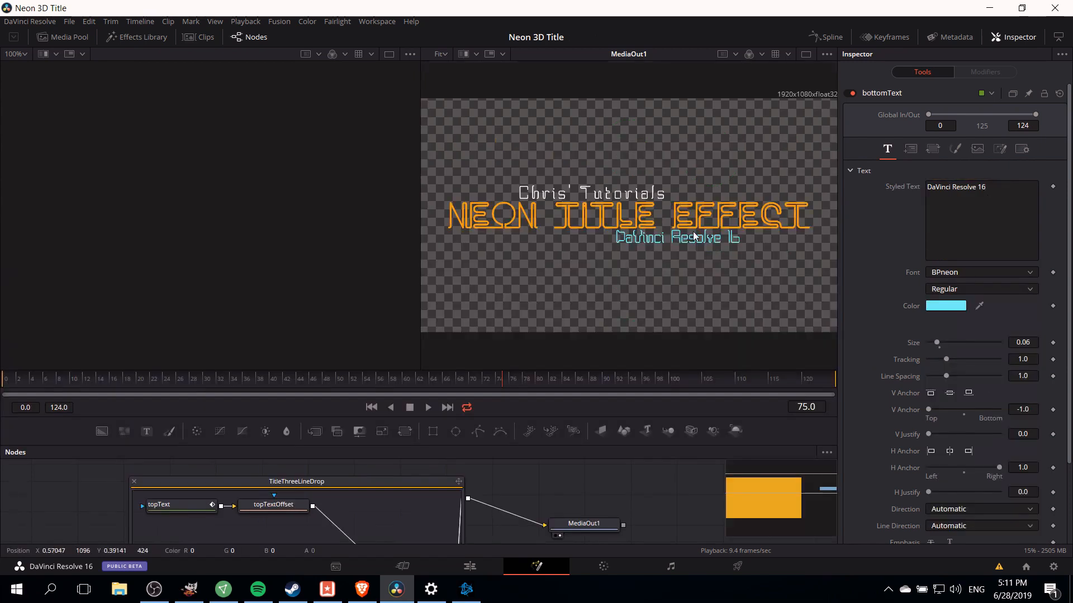
- Enlarge the viewer and play back the title from the start to preview it
mouse_move(693, 233)
left_mouse_down()
mouse_move(676, 237)
mouse_move(699, 246)
left_mouse_up()
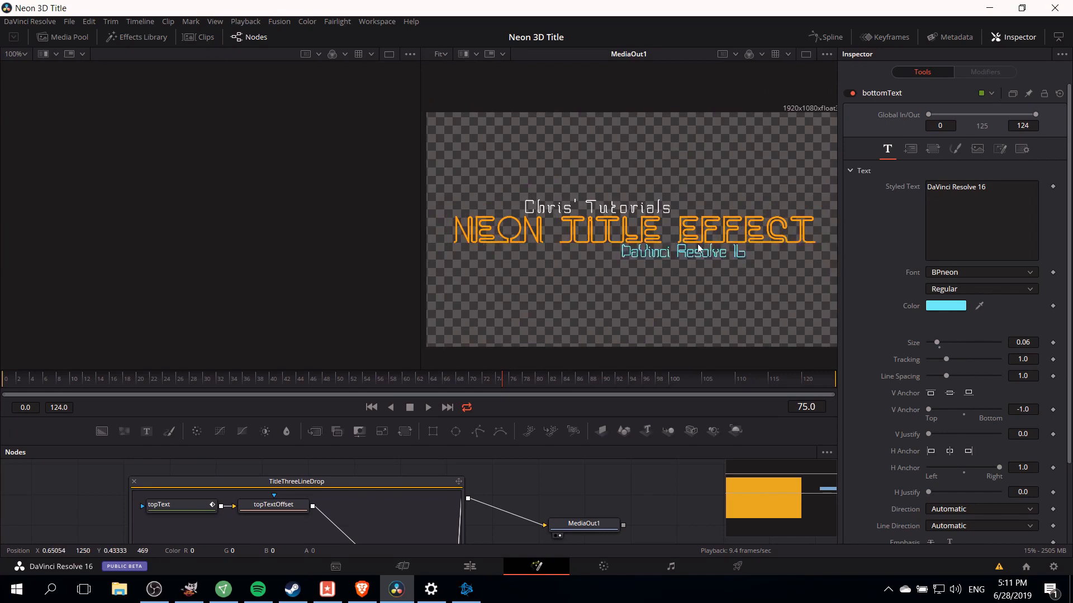
left_click_drag(47, 382, 31, 382)
key("space")
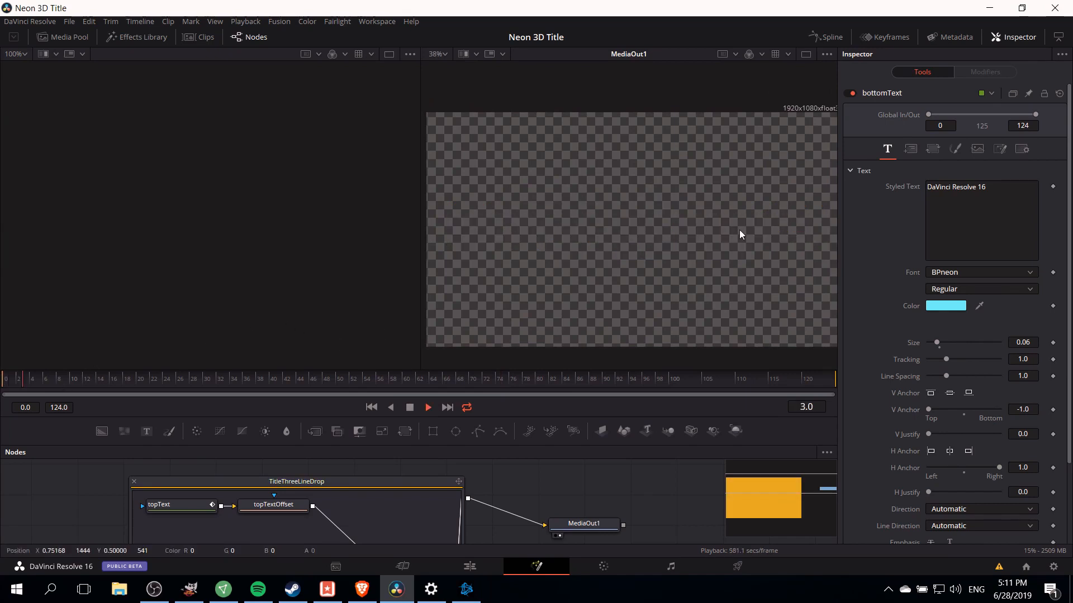
key("space")
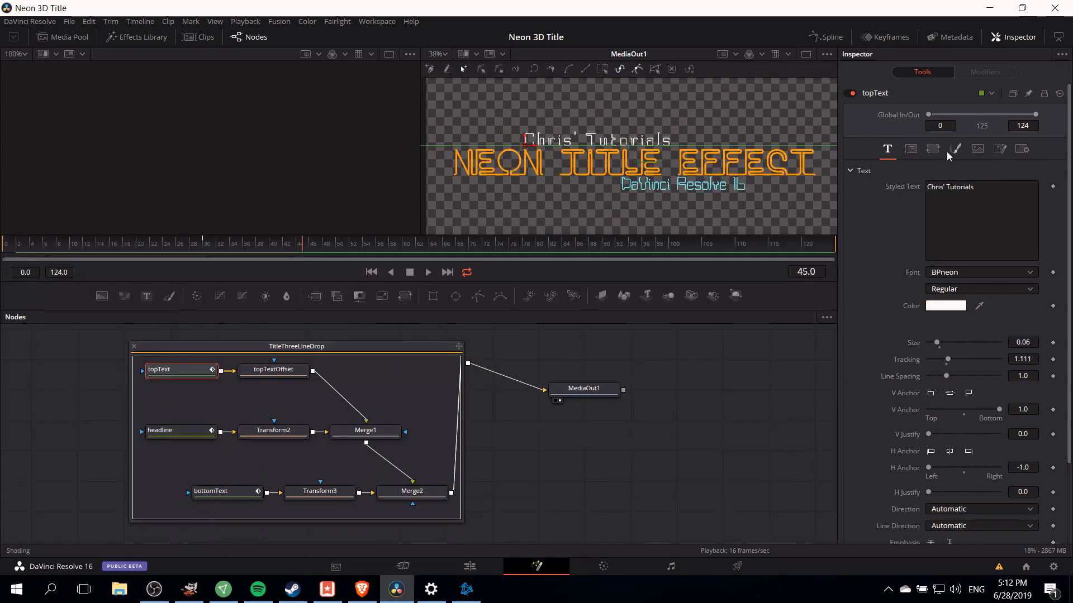
- Open the topText node's layout settings, step through its Center keyframes and play the animation
left_click(910, 149)
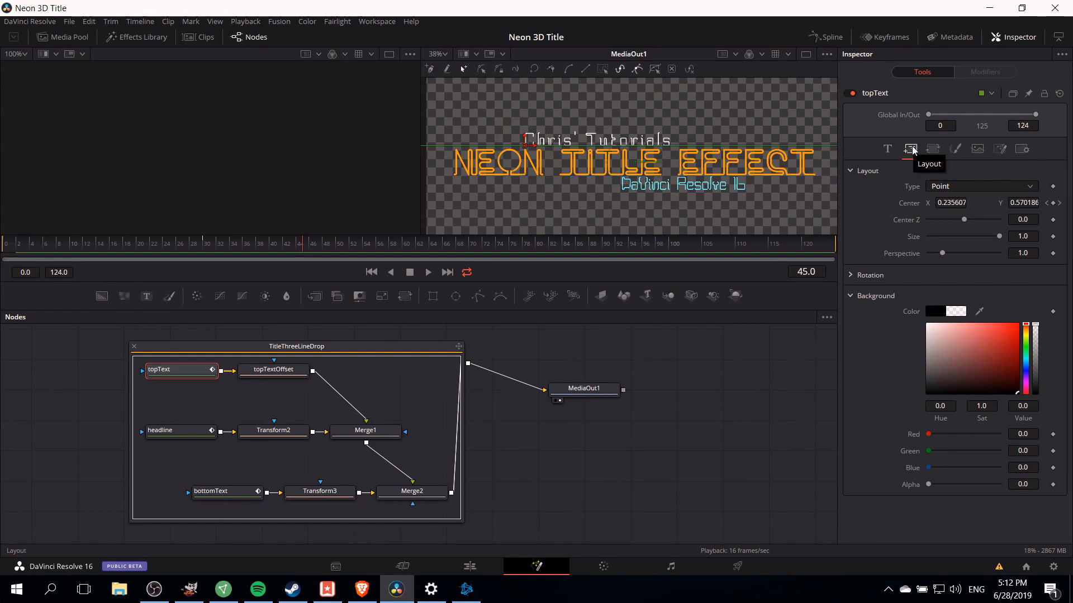
left_click(1060, 204)
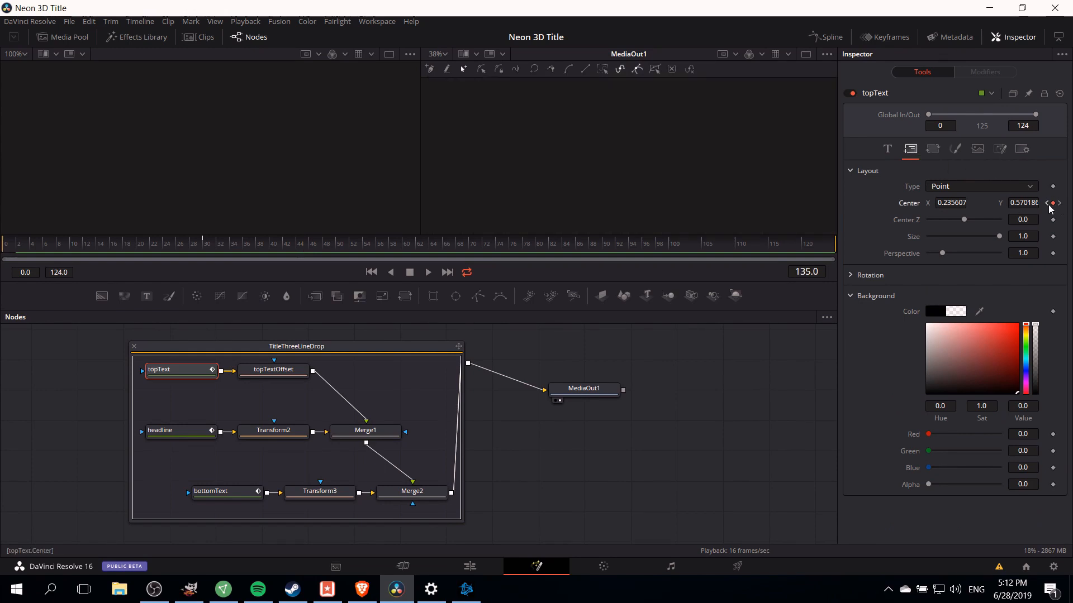
left_click(1047, 203)
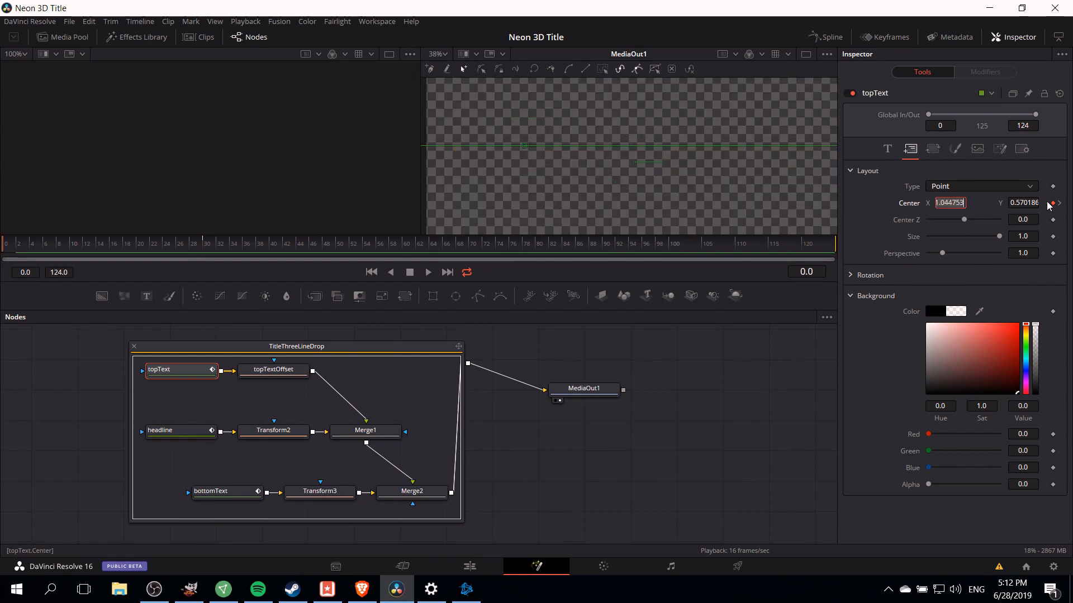
key("space")
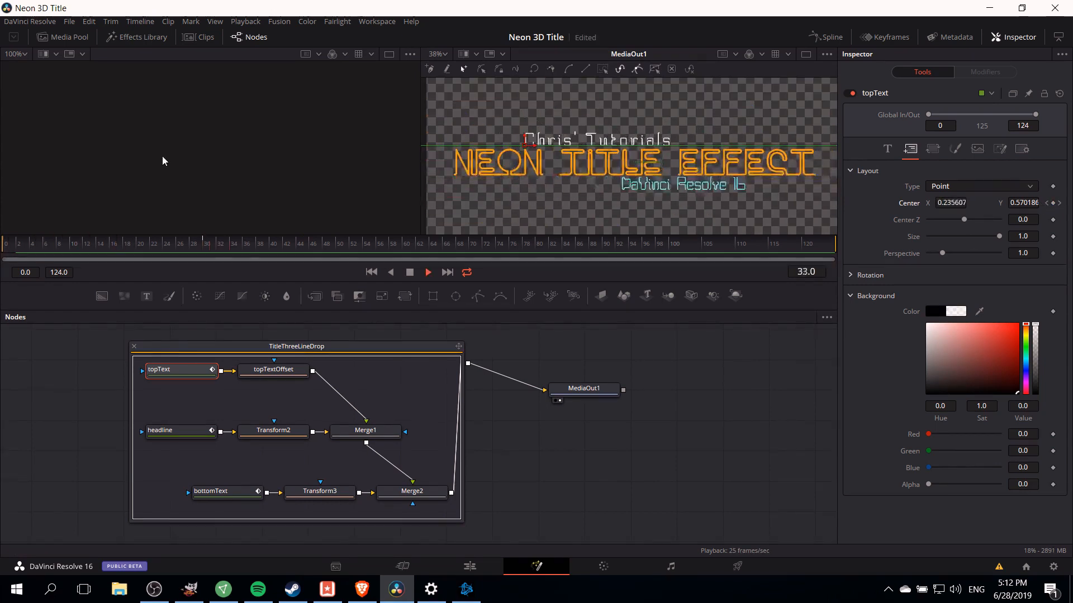
key("space")
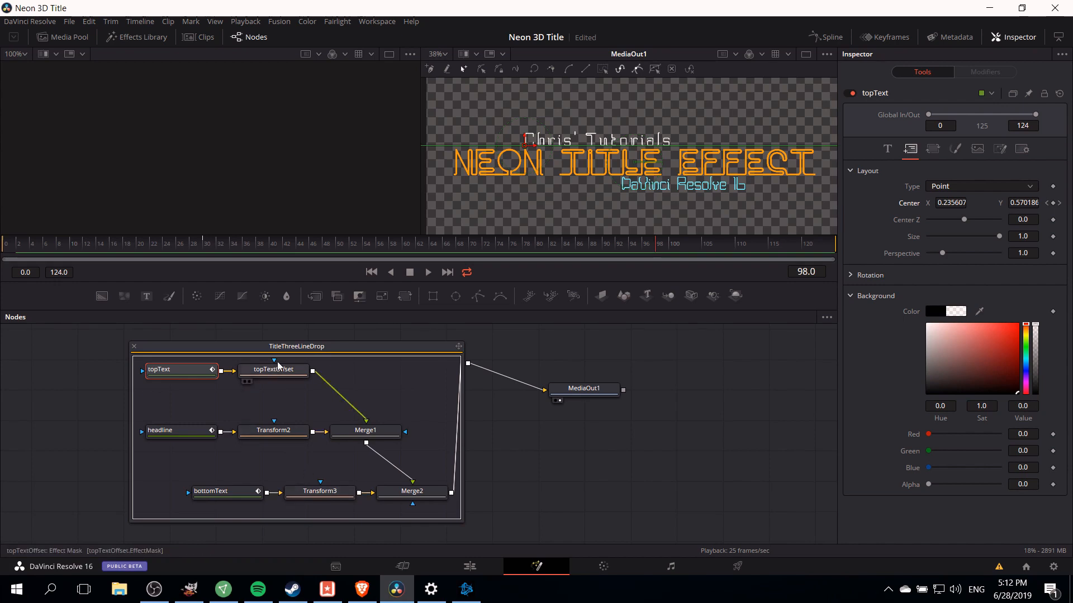
- Raise the topTextOffset node's Center Y to 0.524
left_click(281, 373)
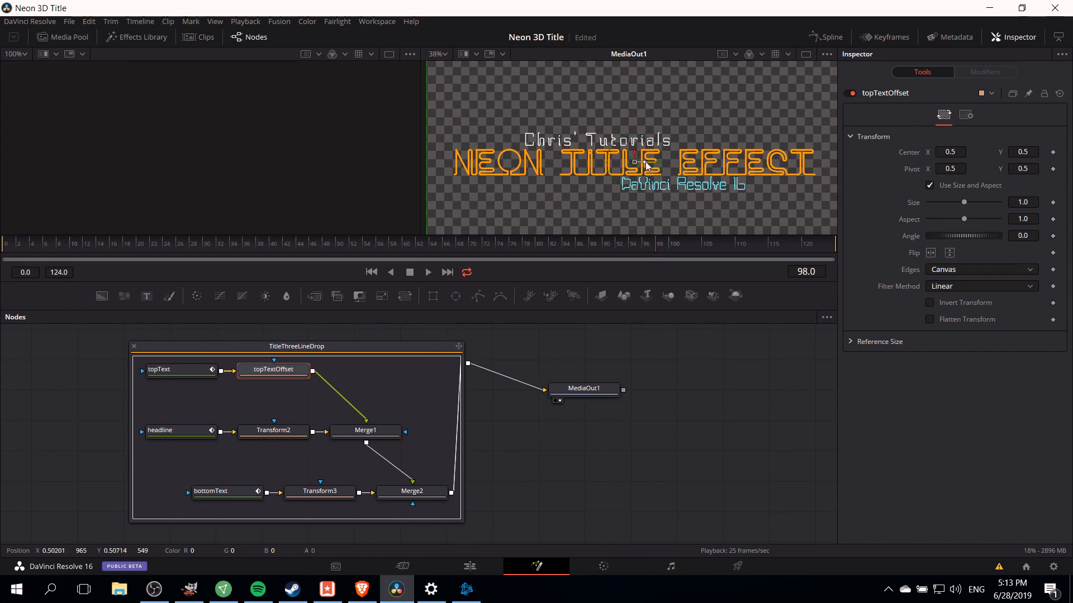
mouse_move(634, 156)
left_mouse_down()
mouse_move(635, 146)
mouse_move(642, 170)
left_mouse_up()
key("ctrl+z")
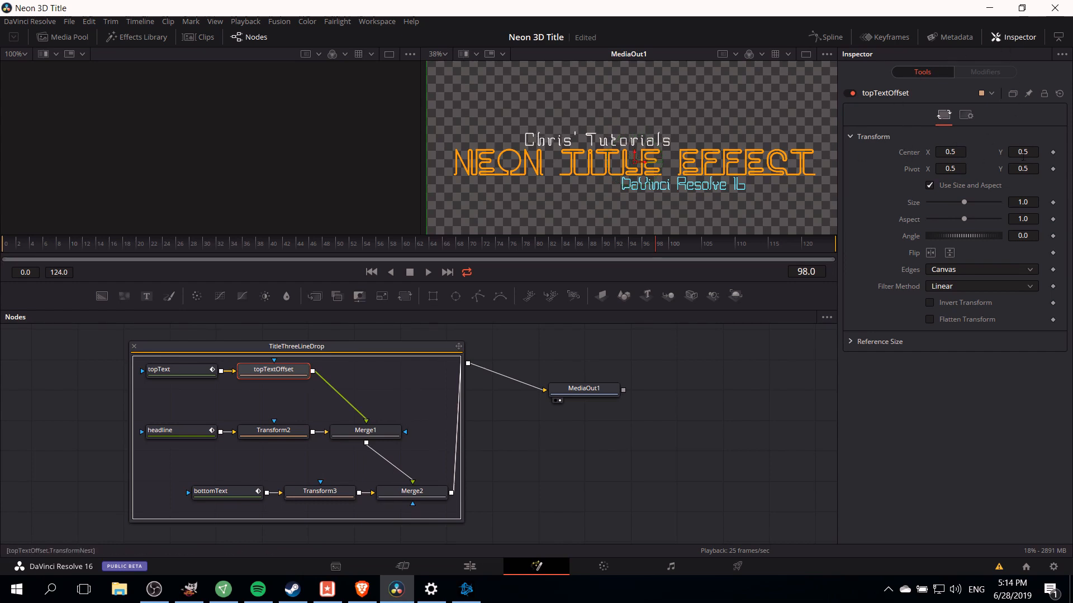
mouse_move(1016, 155)
left_mouse_down()
mouse_move(1034, 154)
mouse_move(1022, 155)
left_mouse_up()
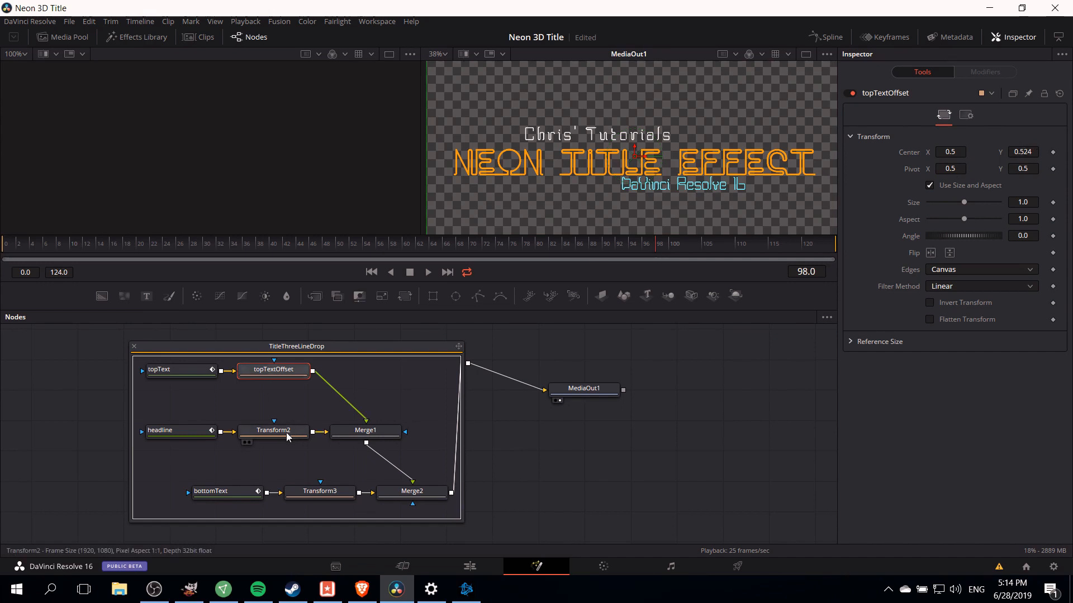
- Lower the Transform3 node's Center Y to 0.481 and play back the result
left_click(319, 491)
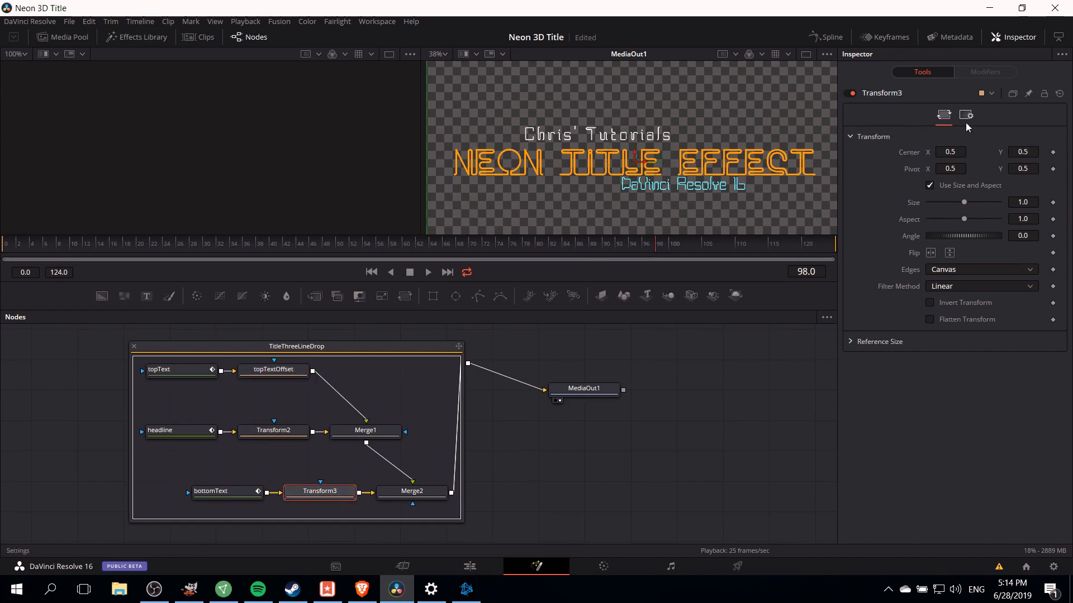
left_click_drag(1022, 150, 1011, 150)
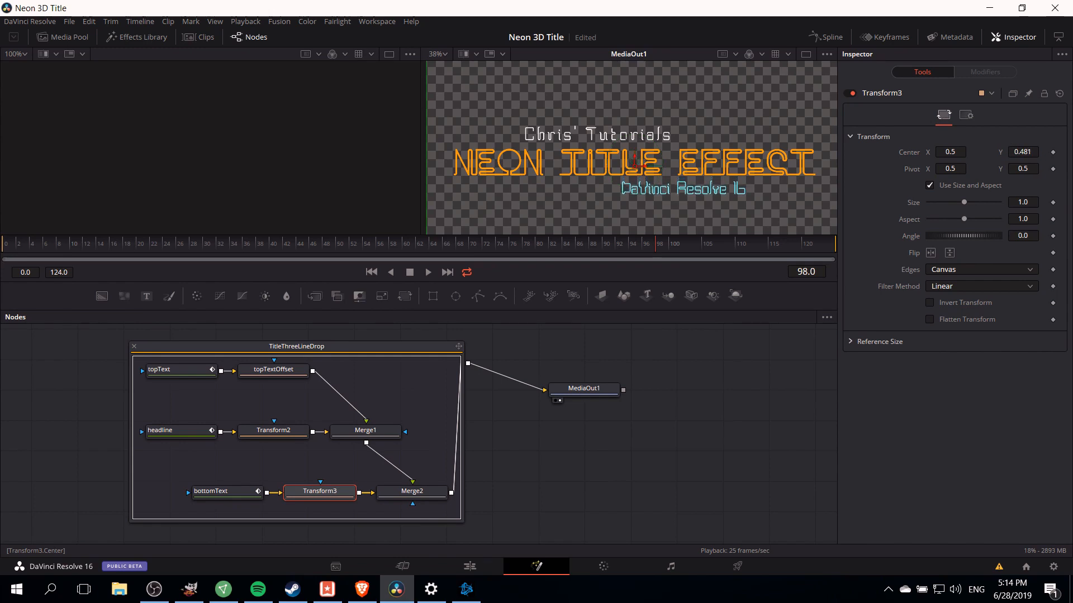
left_click(17, 245)
key("space")
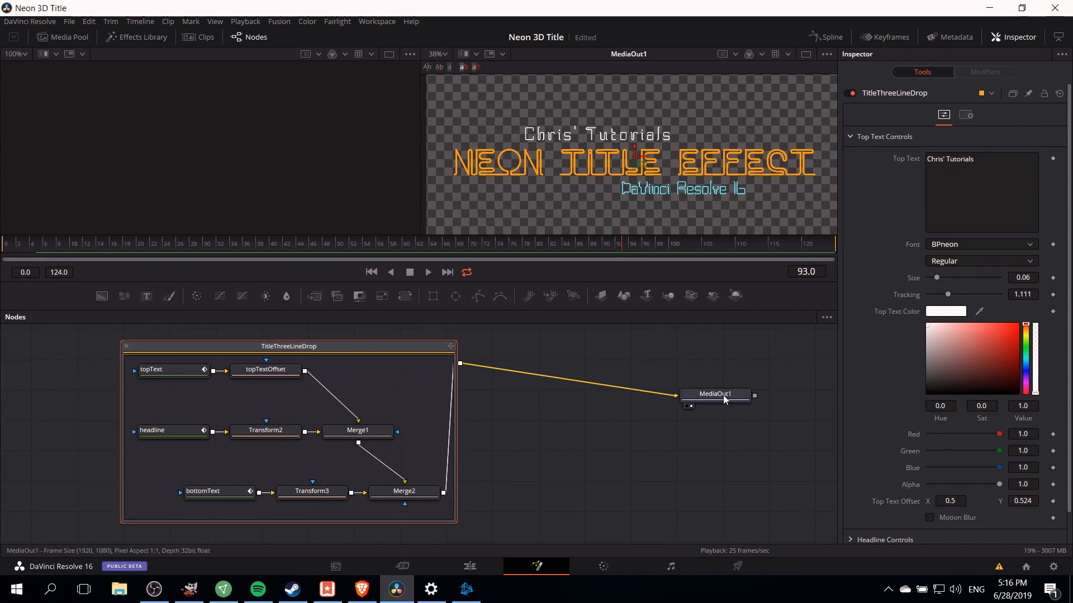
- Add a Merge node outside the title group and connect it to MediaOut1
scroll(583, 346, "up", 1)
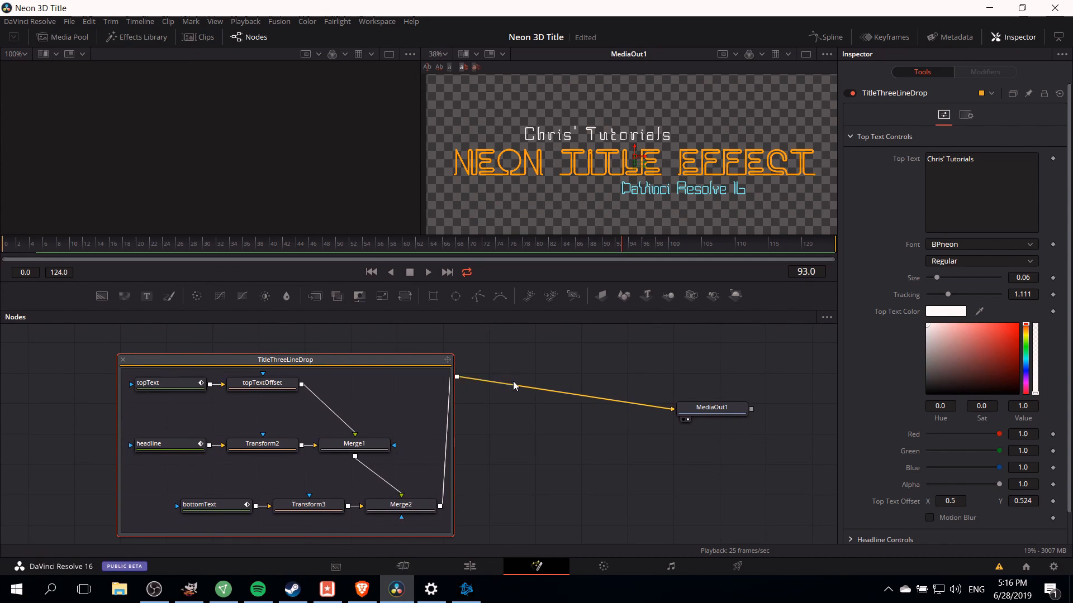
right_click(273, 366)
left_click(572, 202)
right_click(622, 363)
mouse_move(630, 370)
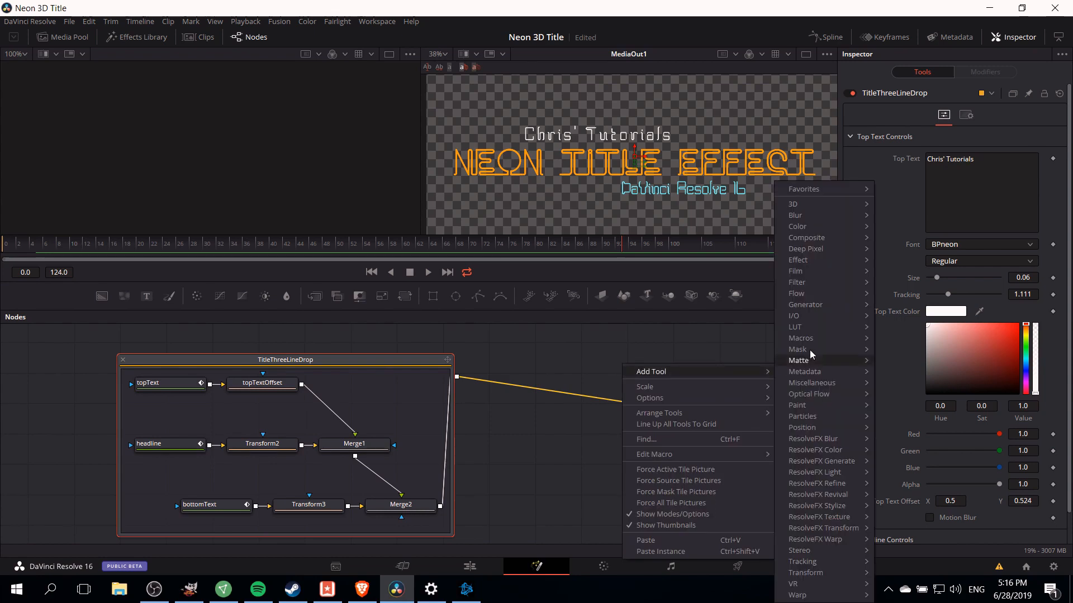
mouse_move(815, 240)
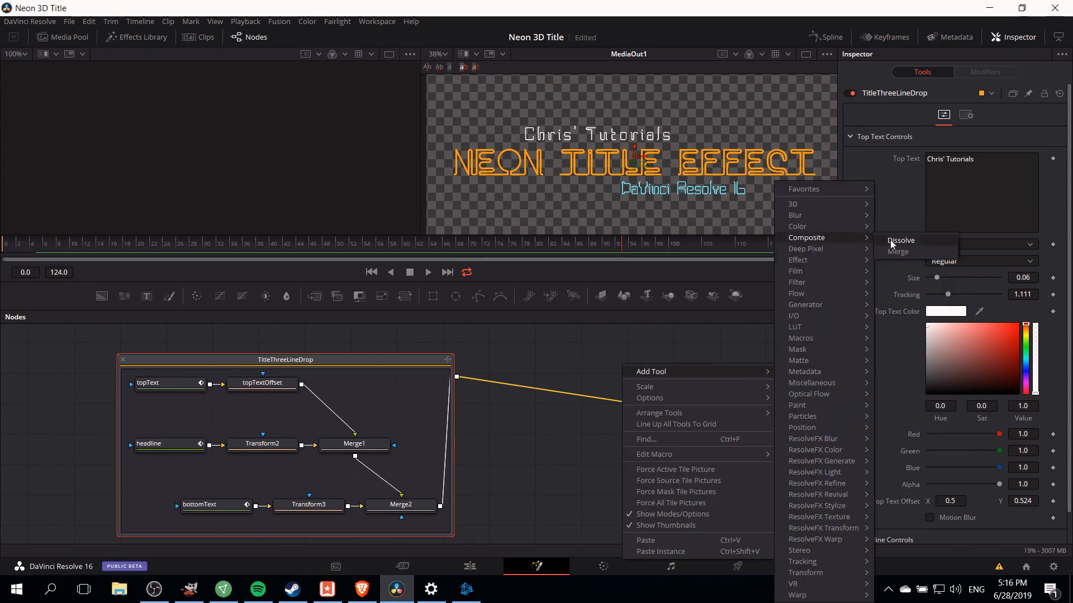
left_click(903, 253)
left_click(702, 414)
left_click_drag(567, 393, 601, 403)
left_click_drag(642, 368, 716, 417)
left_click_drag(629, 416, 638, 419)
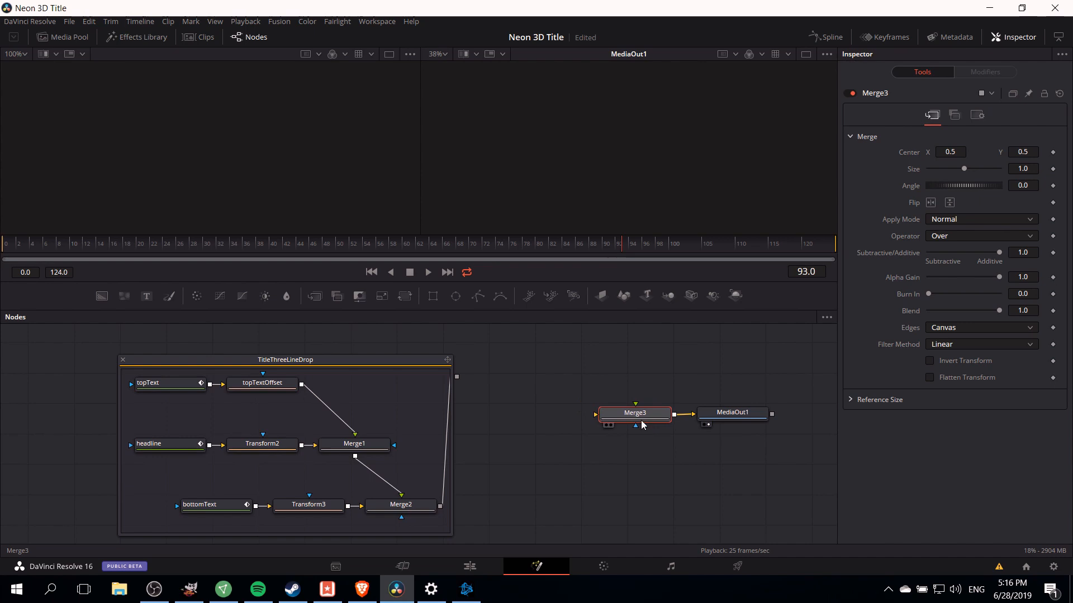
- Add a Glow node and place it above the Merge node
right_click(533, 360)
mouse_move(568, 368)
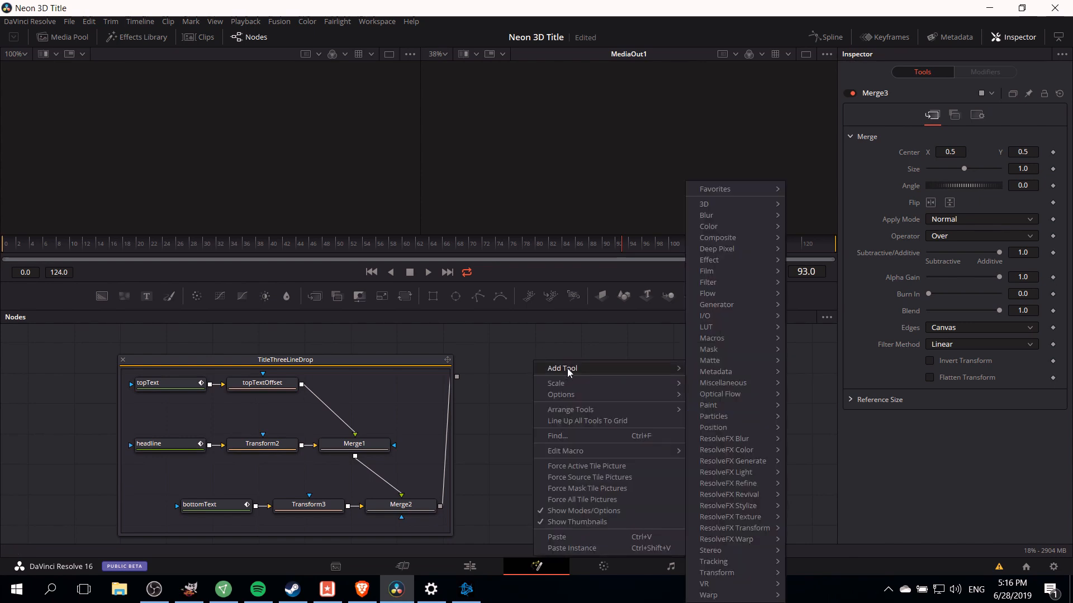
mouse_move(718, 217)
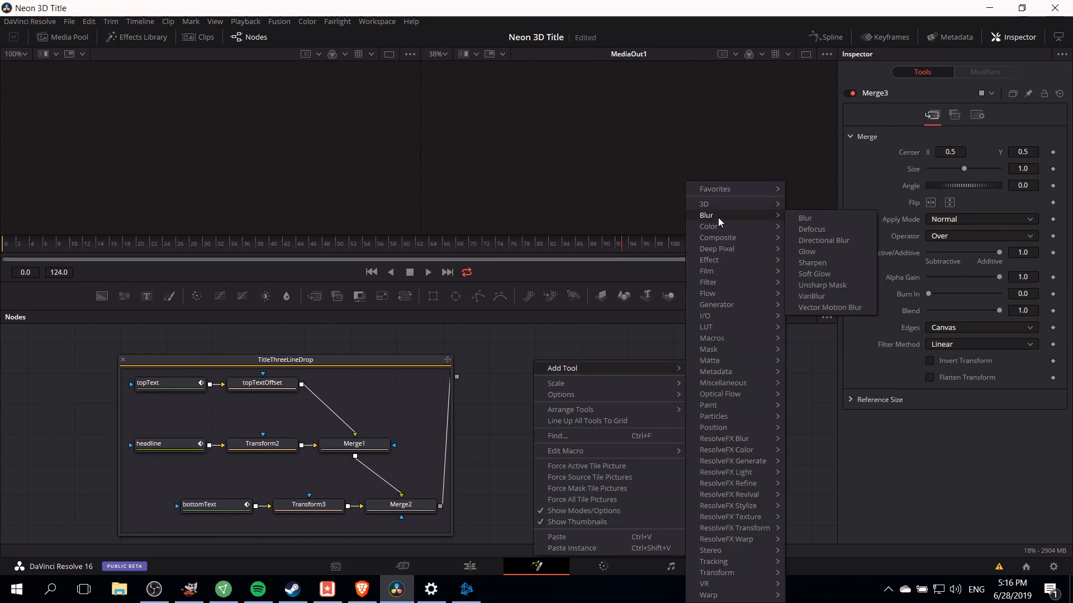
left_click(820, 252)
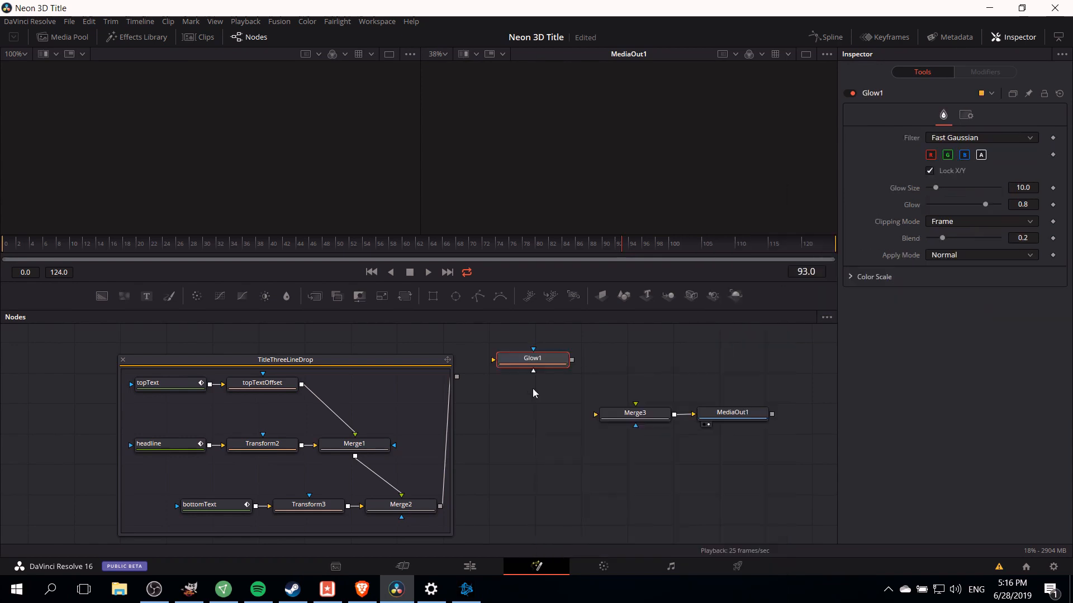
left_click_drag(548, 364, 629, 364)
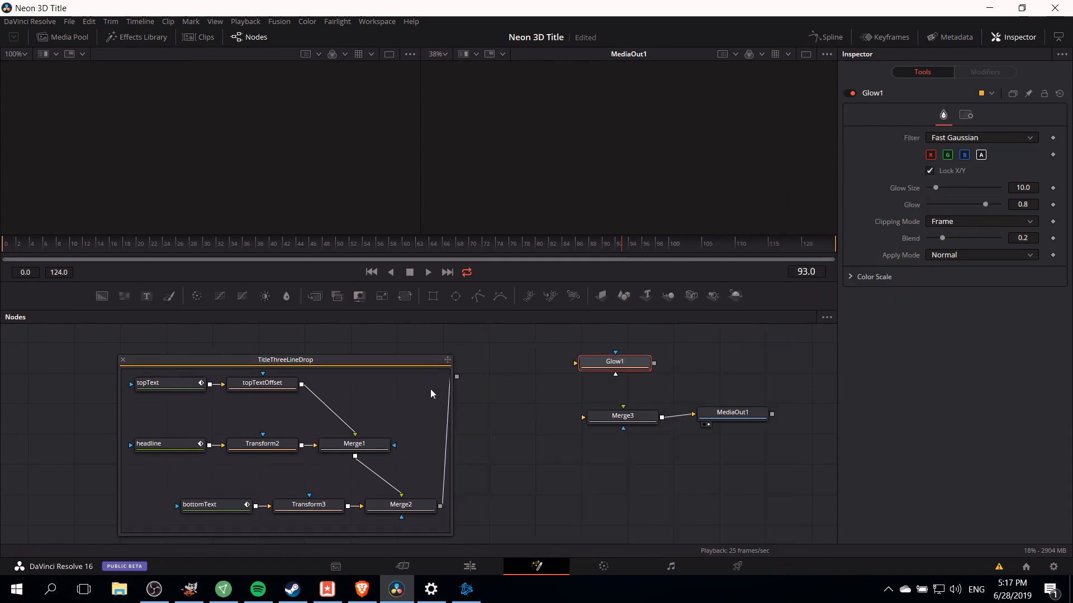
left_click_drag(592, 419, 582, 421)
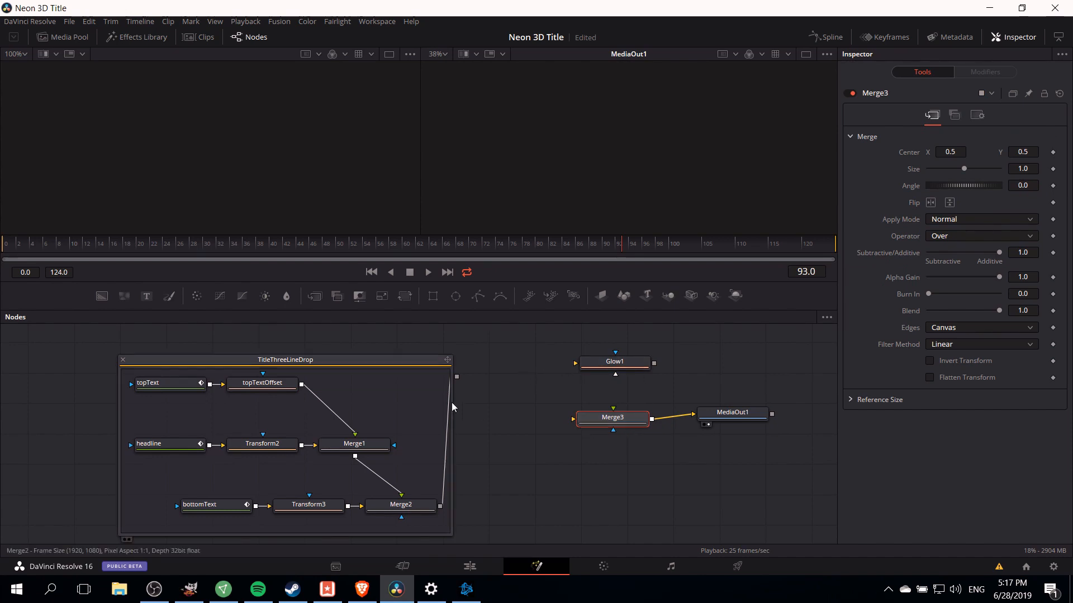
- Connect the title group to the Merge background, and through the Glow node to the Merge foreground
left_click_drag(457, 382, 583, 420)
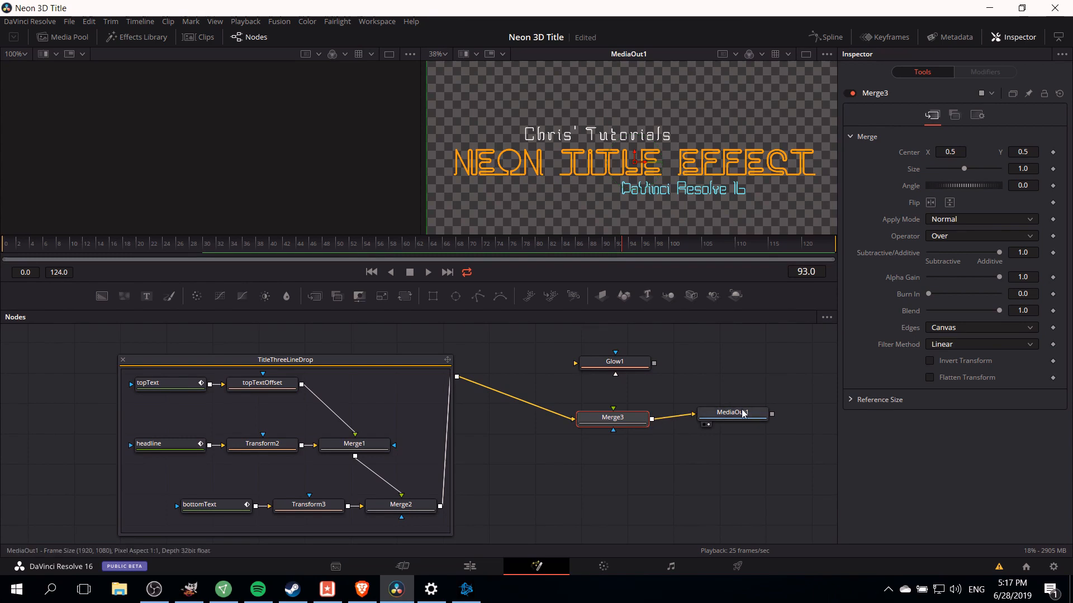
left_click_drag(457, 378, 597, 365)
left_click_drag(582, 367, 522, 364)
left_click_drag(595, 359, 621, 420)
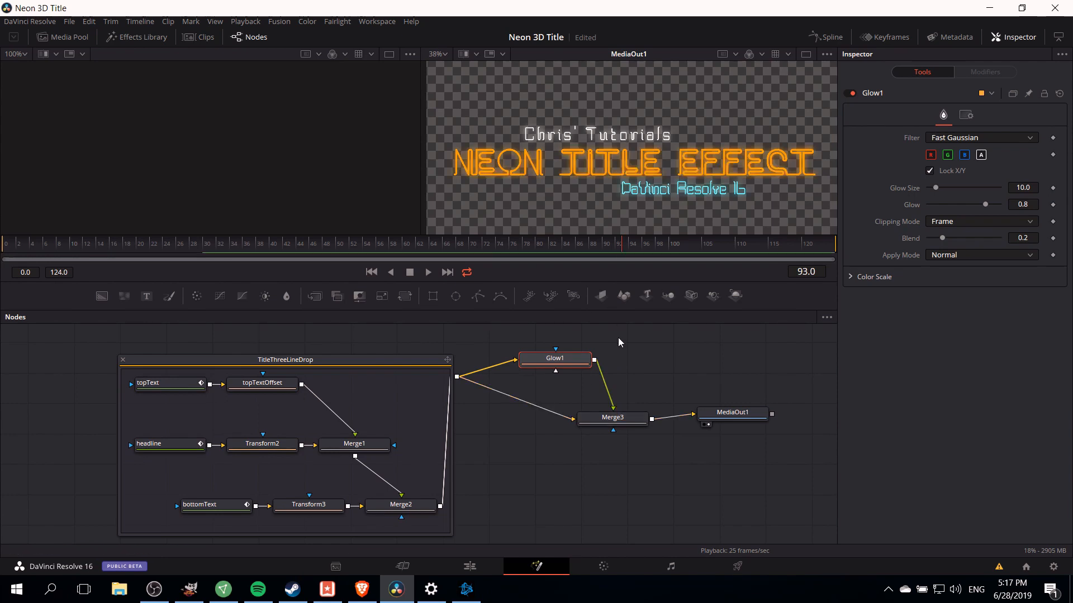
- Show the title group in a second viewer and enlarge the viewer area
left_click(123, 531)
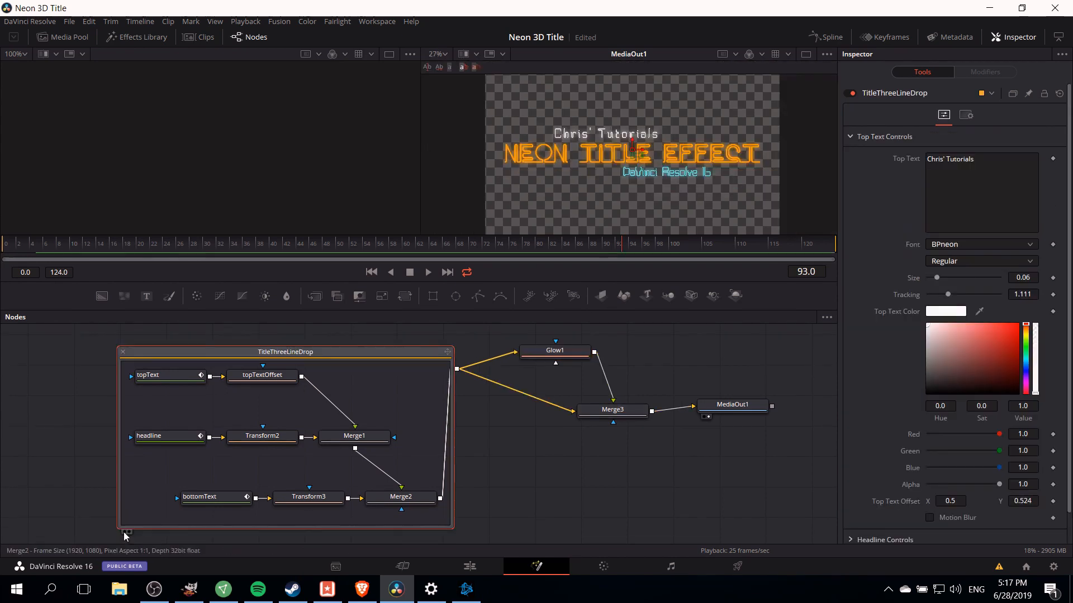
left_click(122, 531)
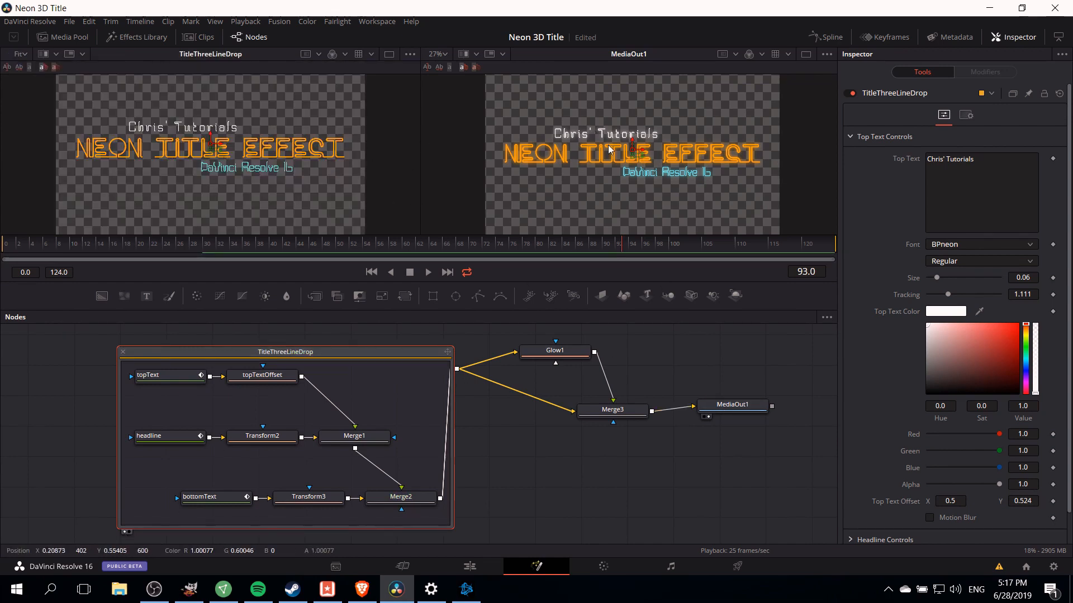
left_click_drag(536, 307, 534, 349)
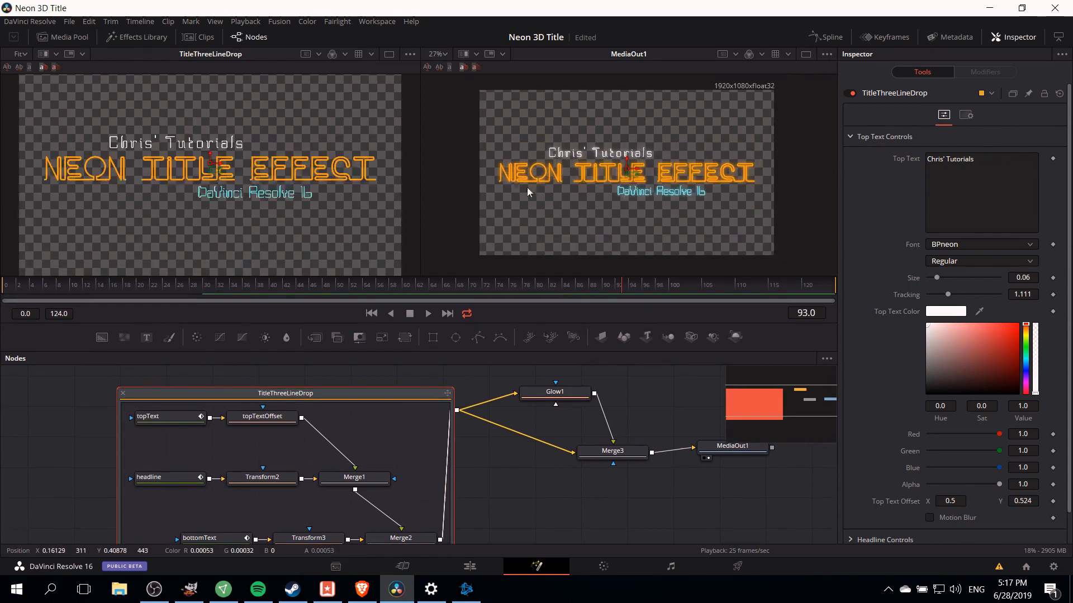
- Set the Glow1 node's filter to Blend, its Glow to about 0.921 and Glow Size to about 24.4
left_click(555, 392)
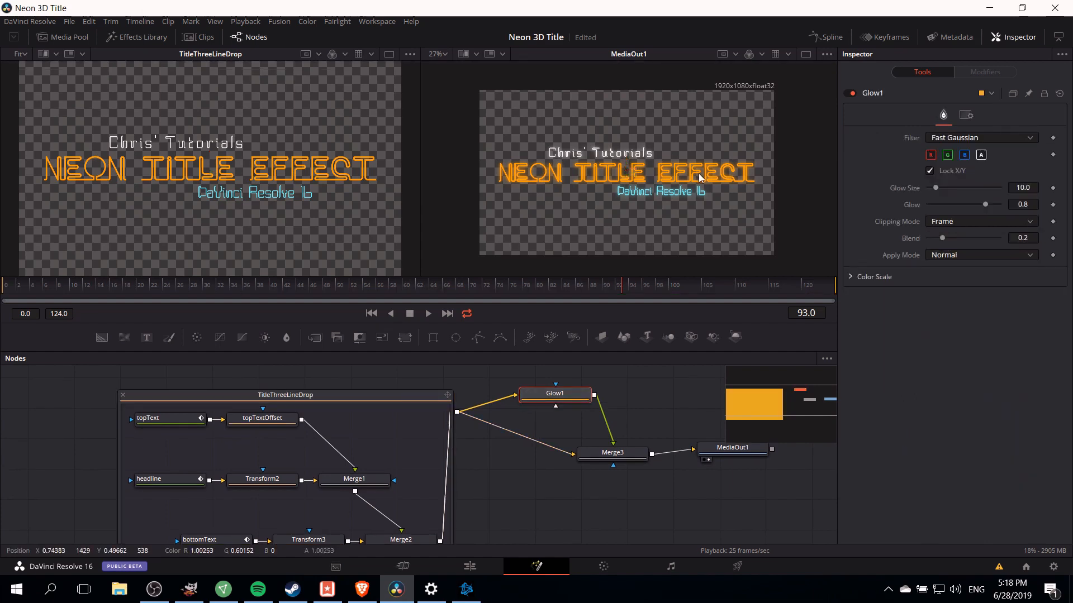
left_click(934, 140)
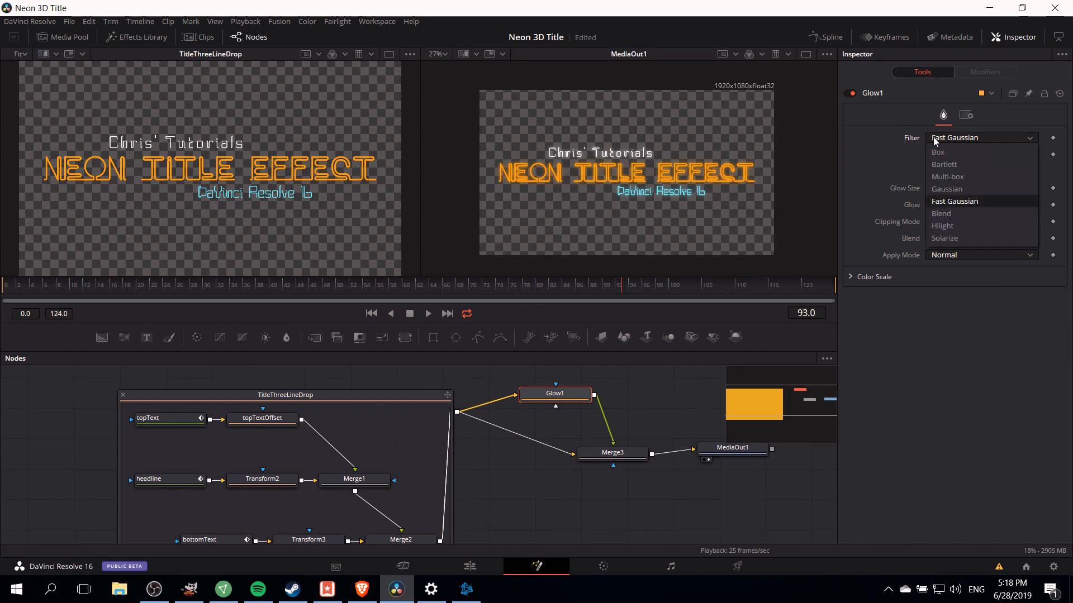
left_click(960, 215)
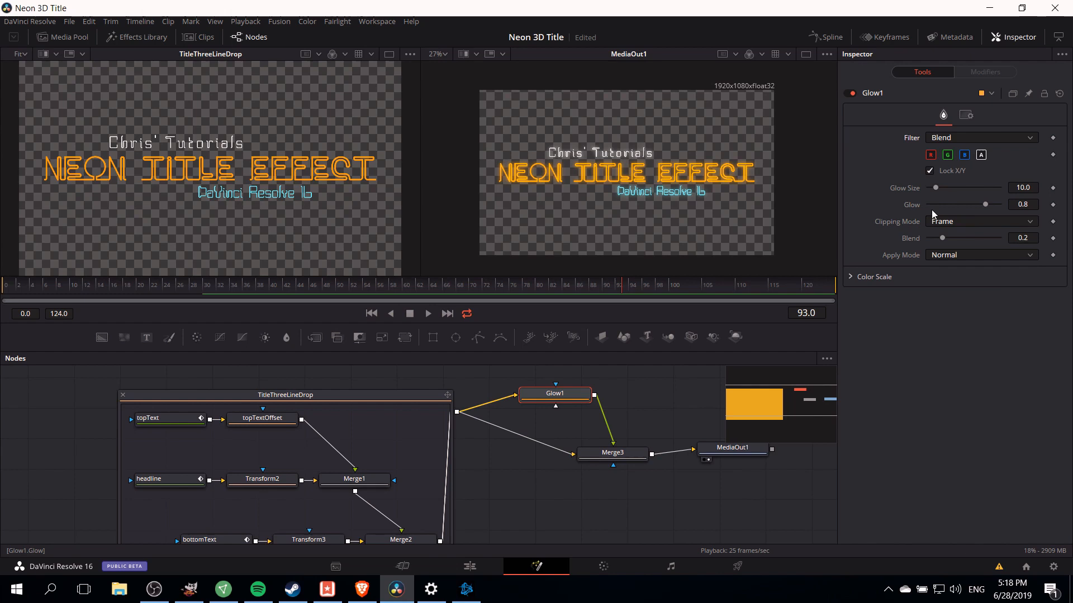
left_click_drag(985, 206, 994, 206)
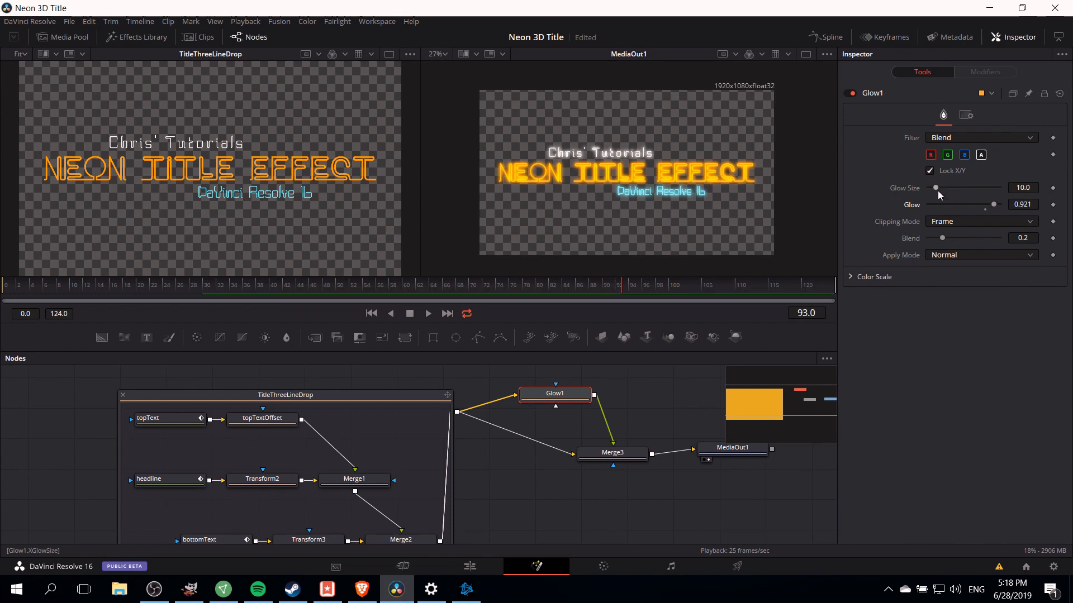
mouse_move(937, 187)
left_mouse_down()
mouse_move(956, 187)
mouse_move(944, 197)
left_mouse_up()
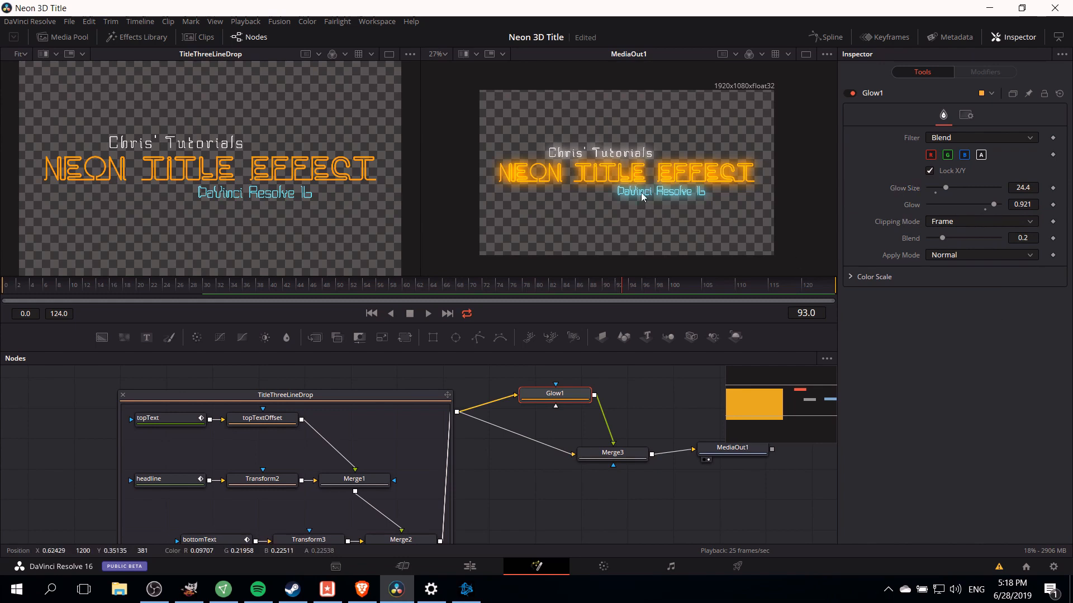
- Switch to the Edit page and play back the title over the video
left_click(470, 566)
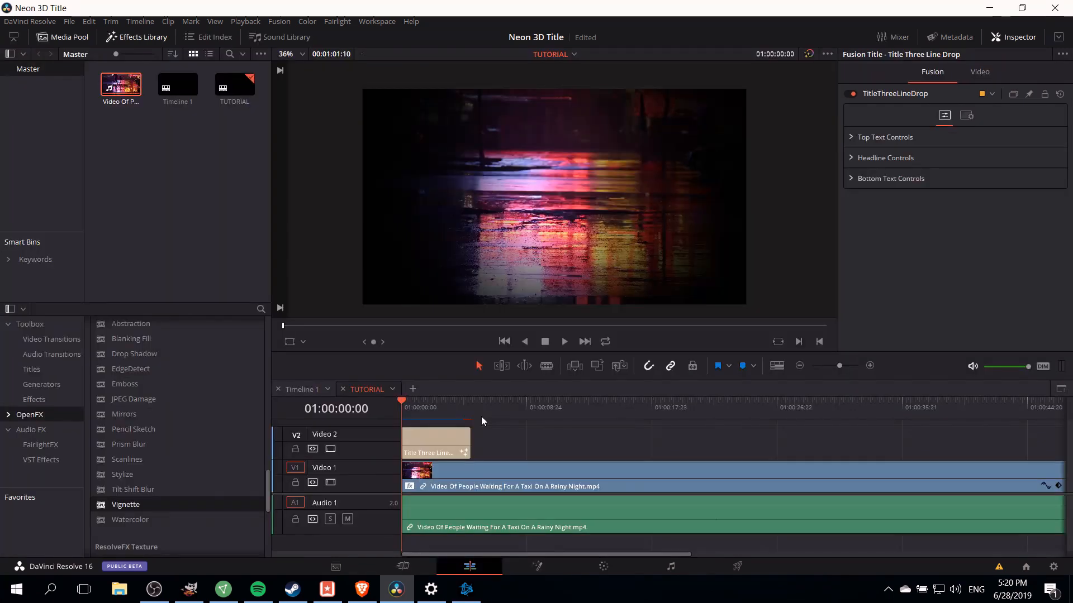
key("space")
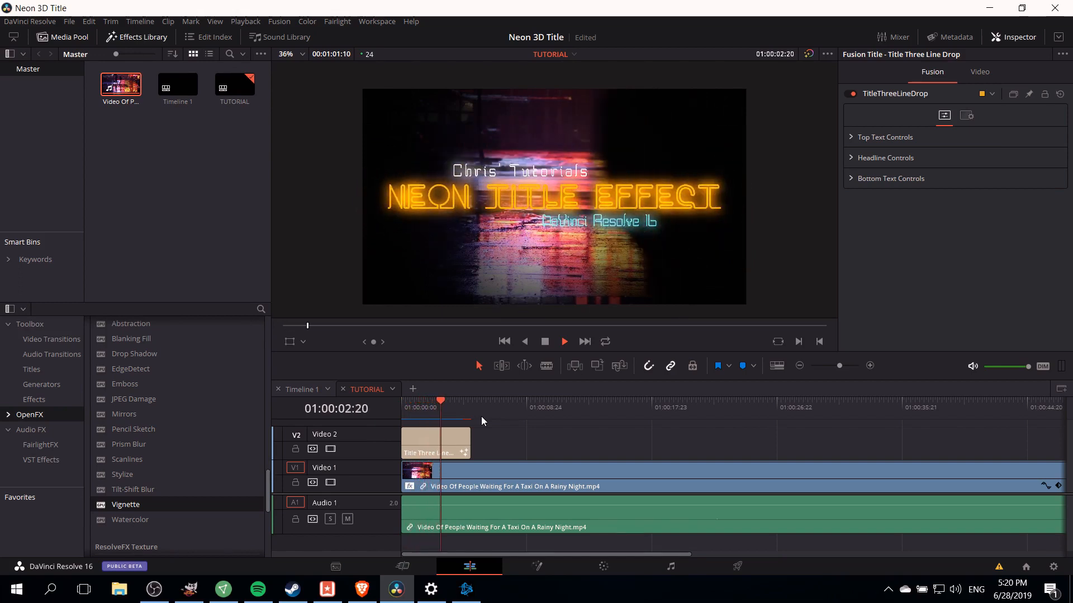
key("space")
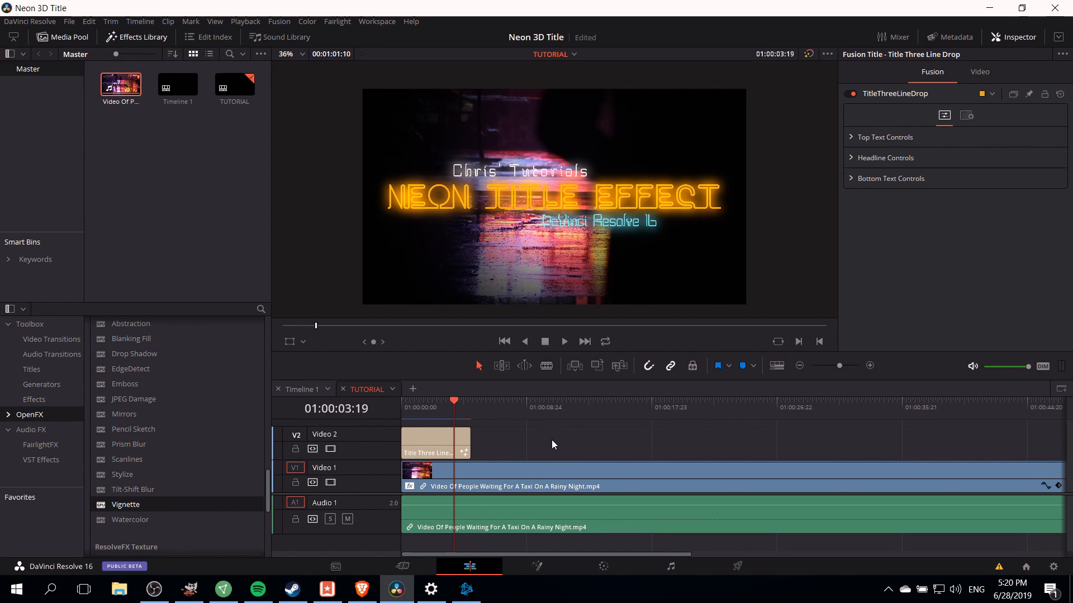
- Lower the rainy-night video clip's Opacity to about 70.43 and play it back from the start
left_click(553, 474)
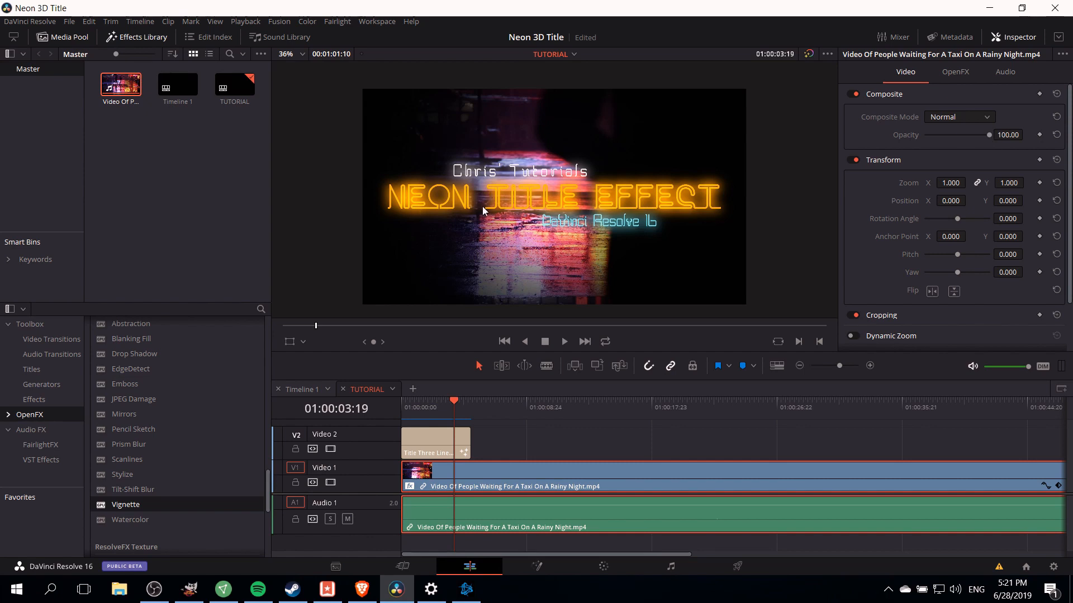
left_click_drag(989, 135, 970, 135)
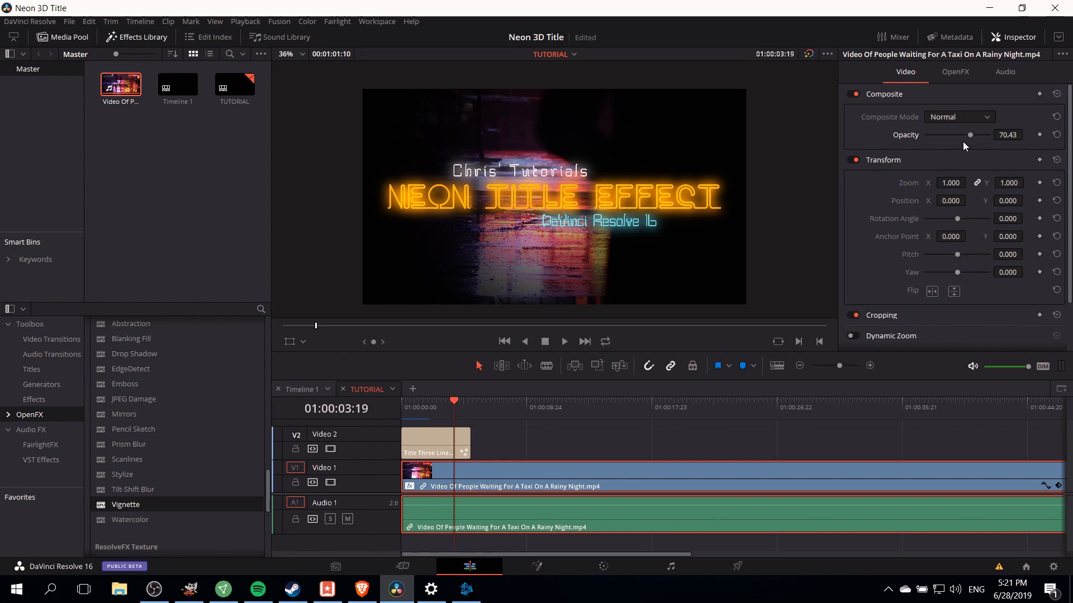
key("Home")
key("space")
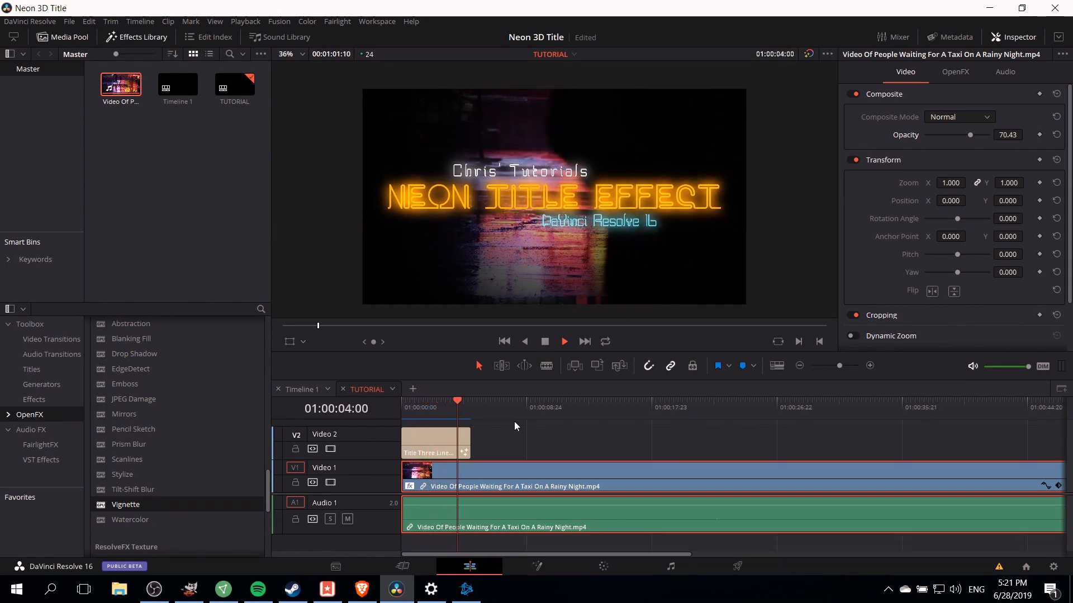
key("space")
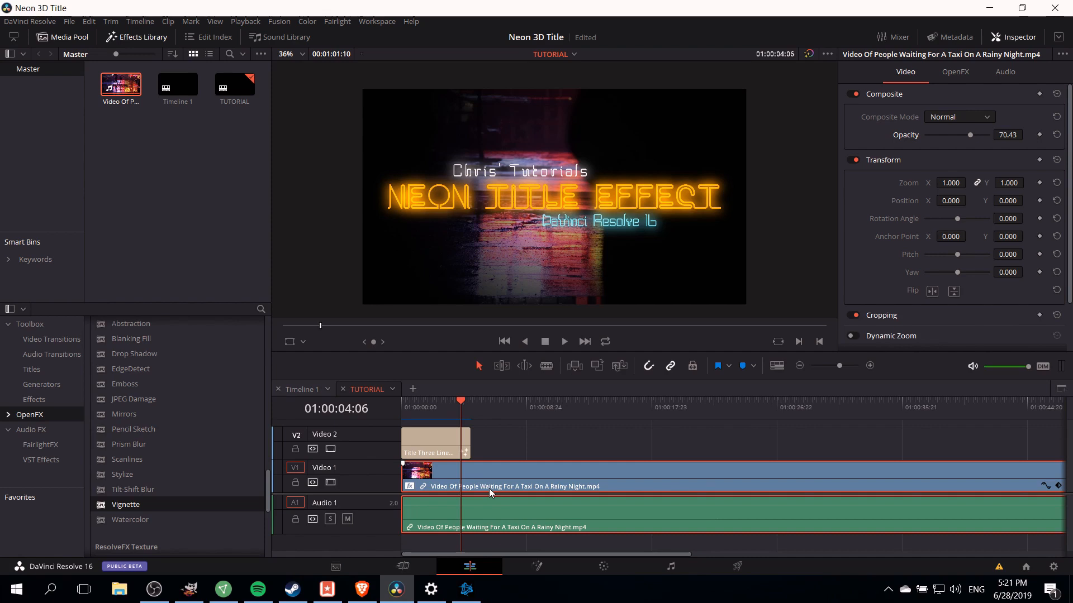
- Keyframe the clip's Opacity at the current frame, then set Opacity to 100 at 01:00:05:21
left_click(1039, 135)
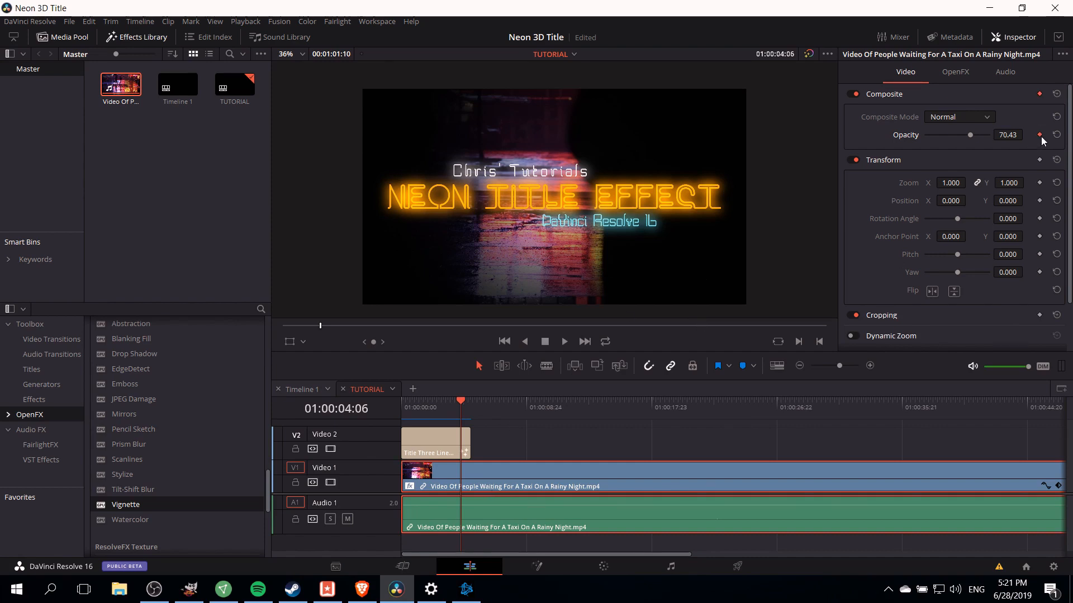
left_click(483, 402)
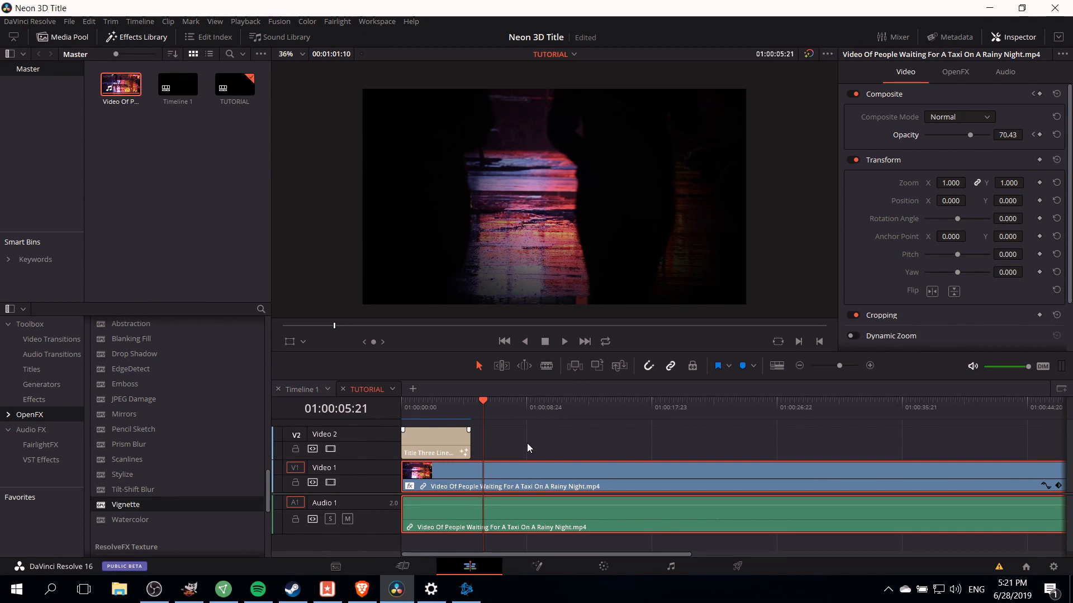
left_click(1006, 135)
key("Return")
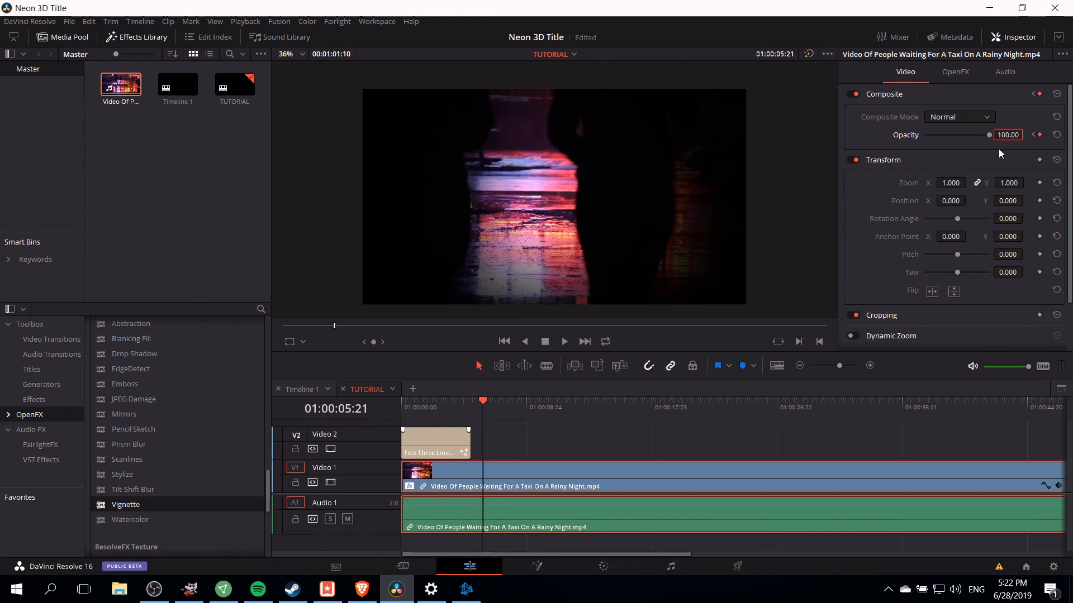
- Play back the opacity change from 01:00:04:01
left_click(458, 401)
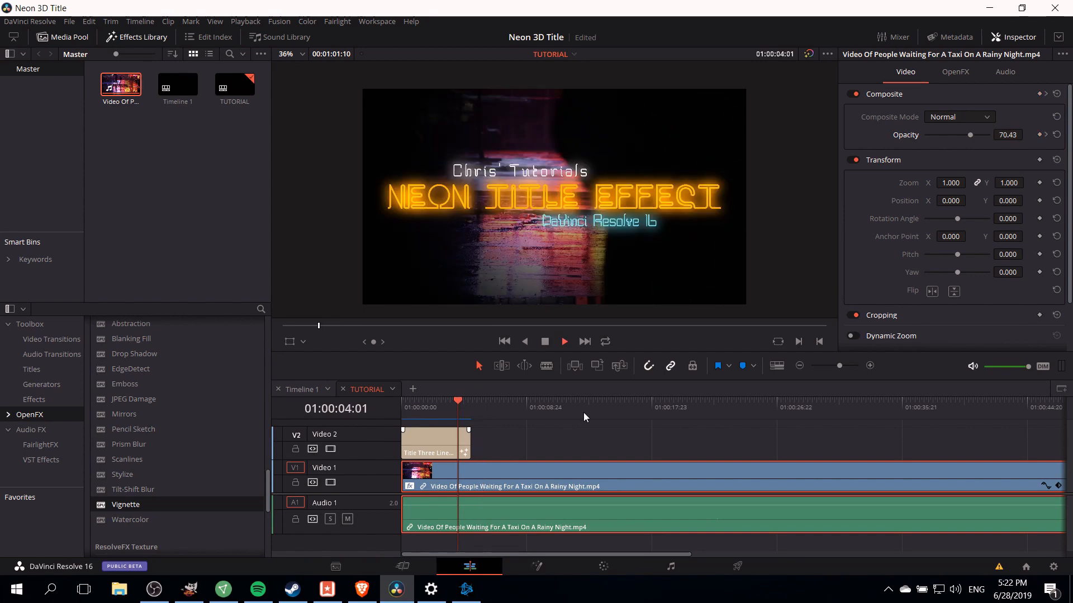
key("space")
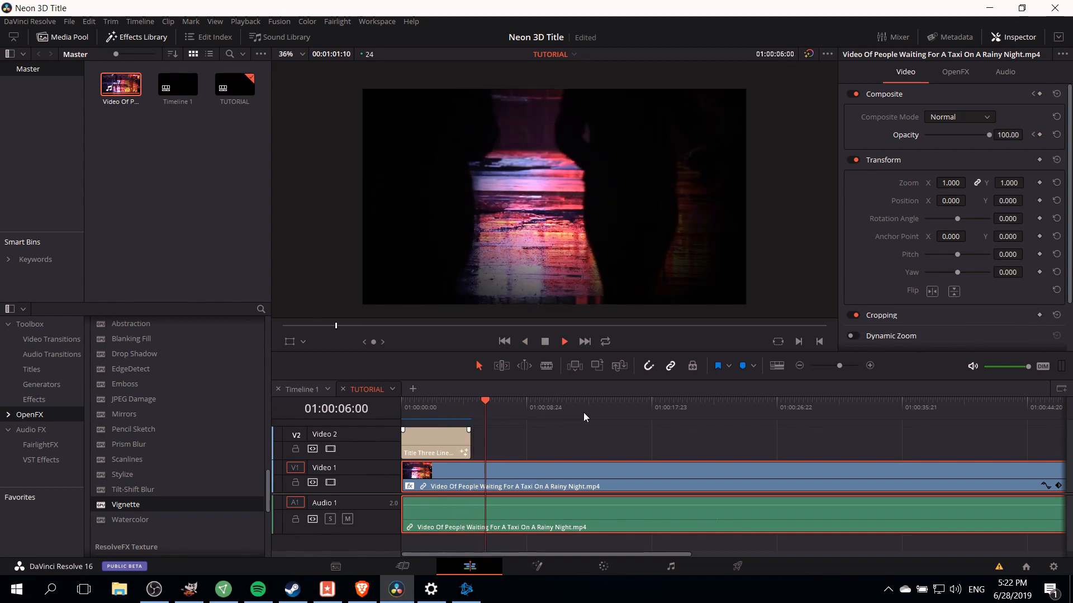
key("space")
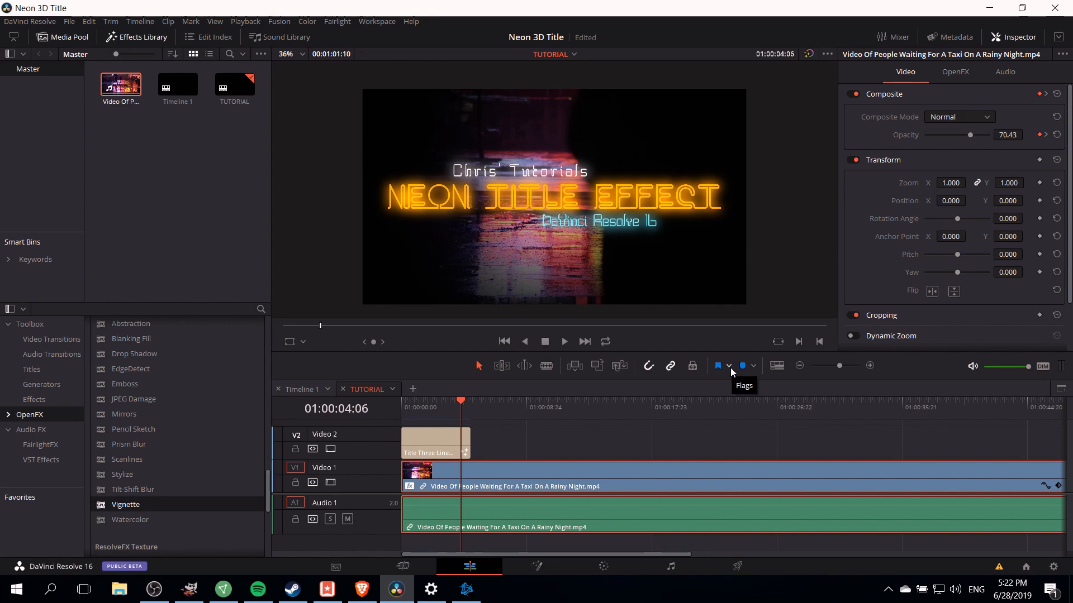
- At the first opacity keyframe, add a keyframe for the Vignette effect's Blend at 0
left_click(482, 401)
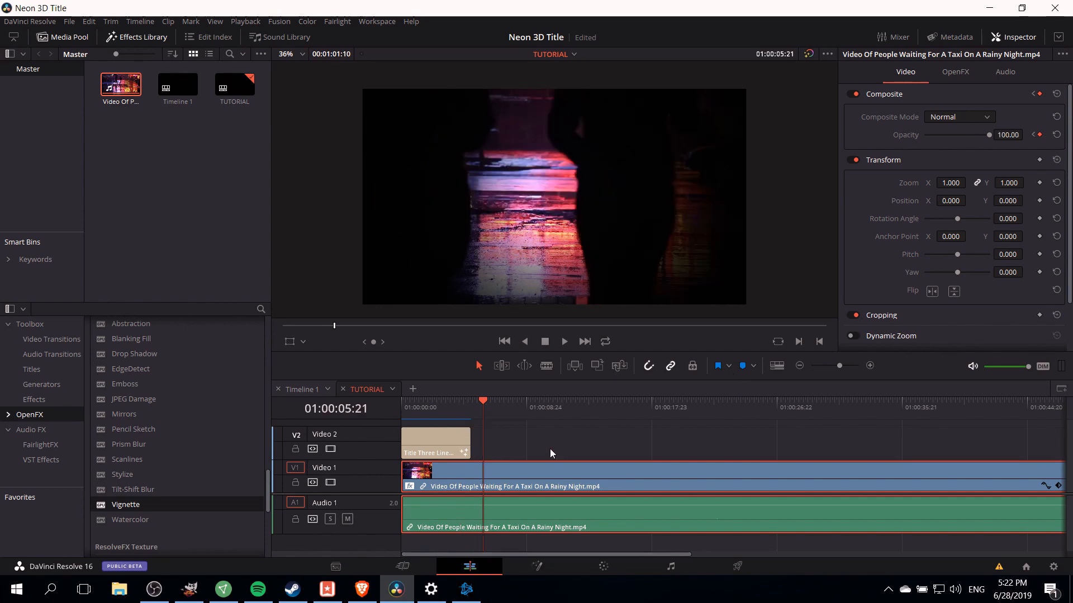
left_click(1033, 136)
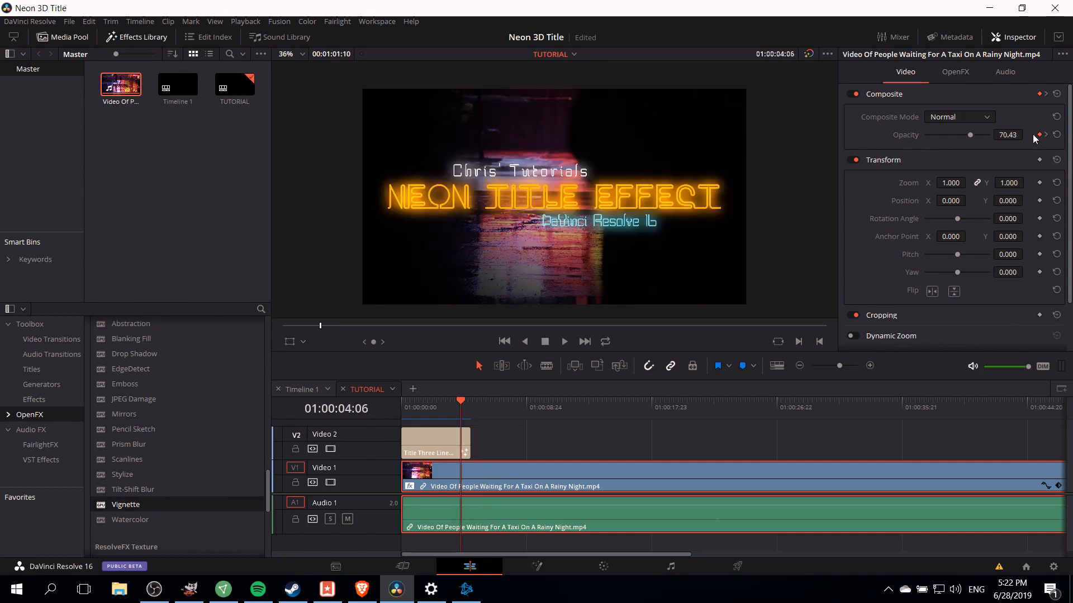
left_click(961, 74)
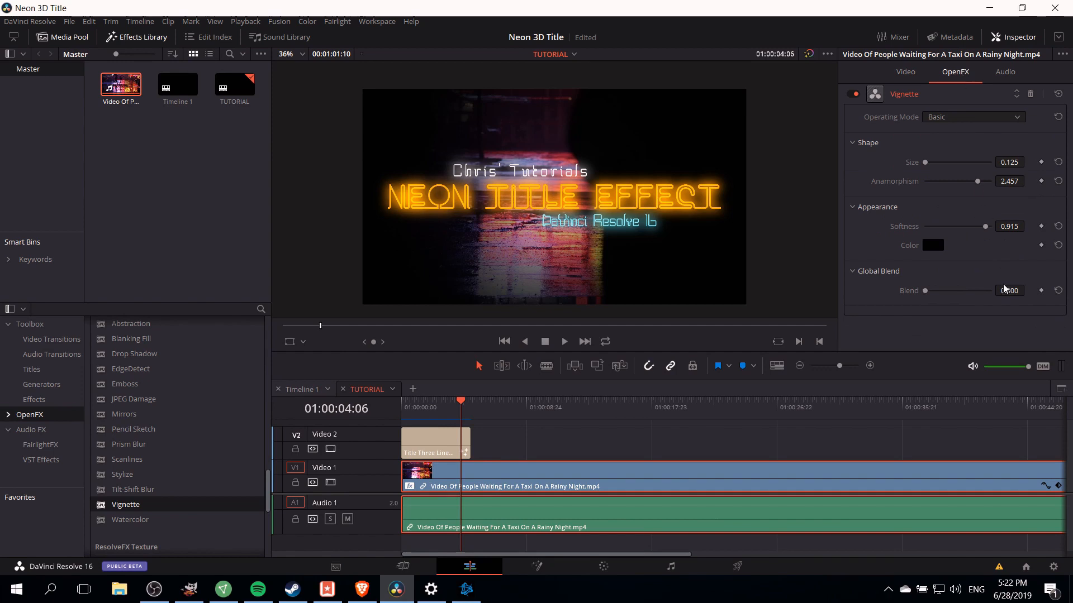
left_click(1042, 291)
- At the second opacity keyframe, set the Vignette's Blend to 1.000
left_click(905, 71)
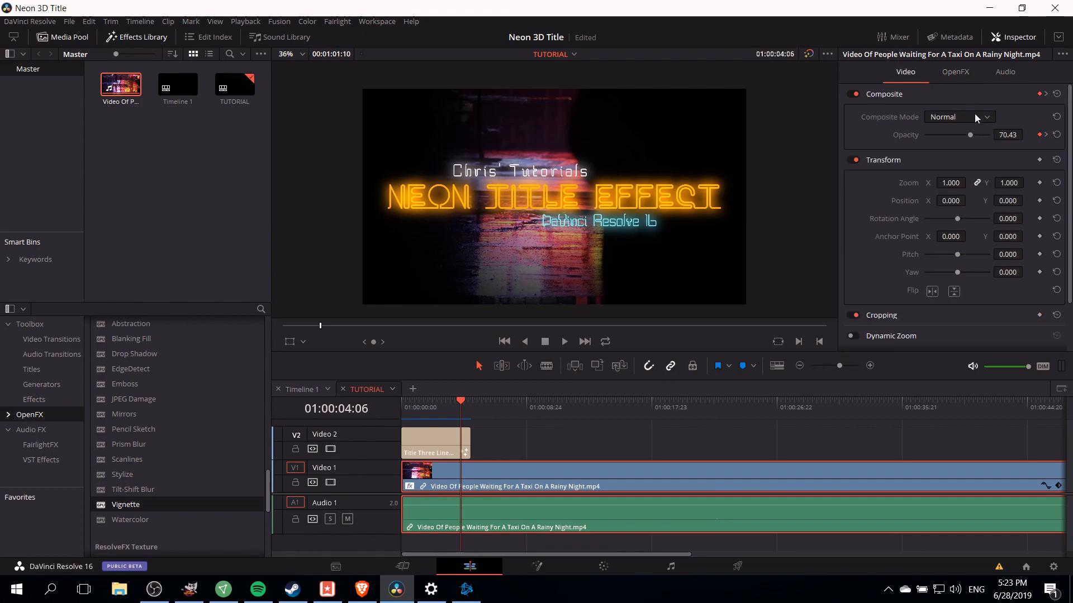
left_click(1044, 134)
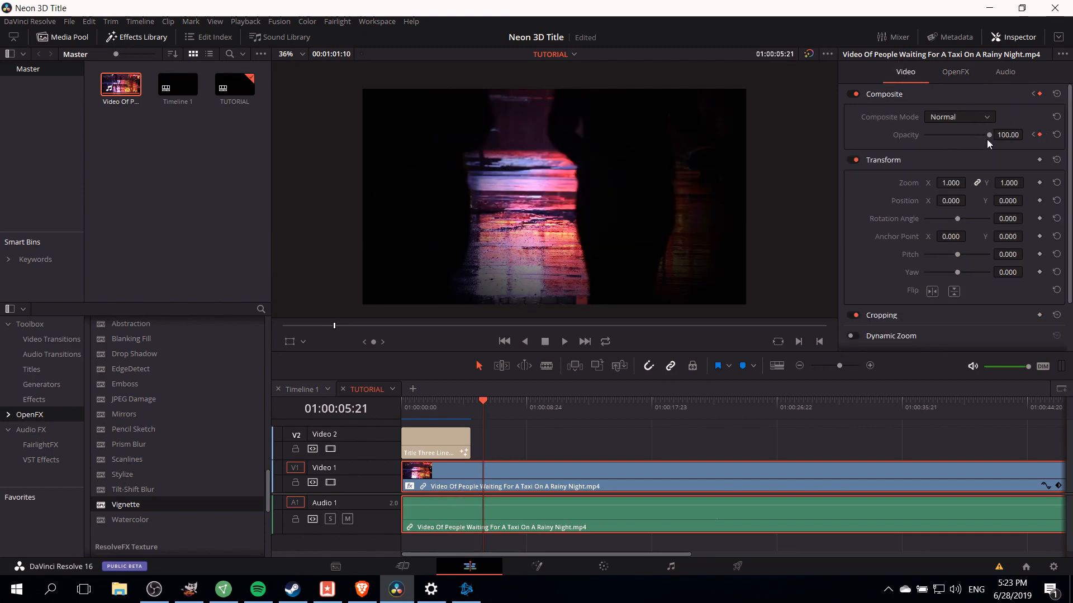
left_click(955, 71)
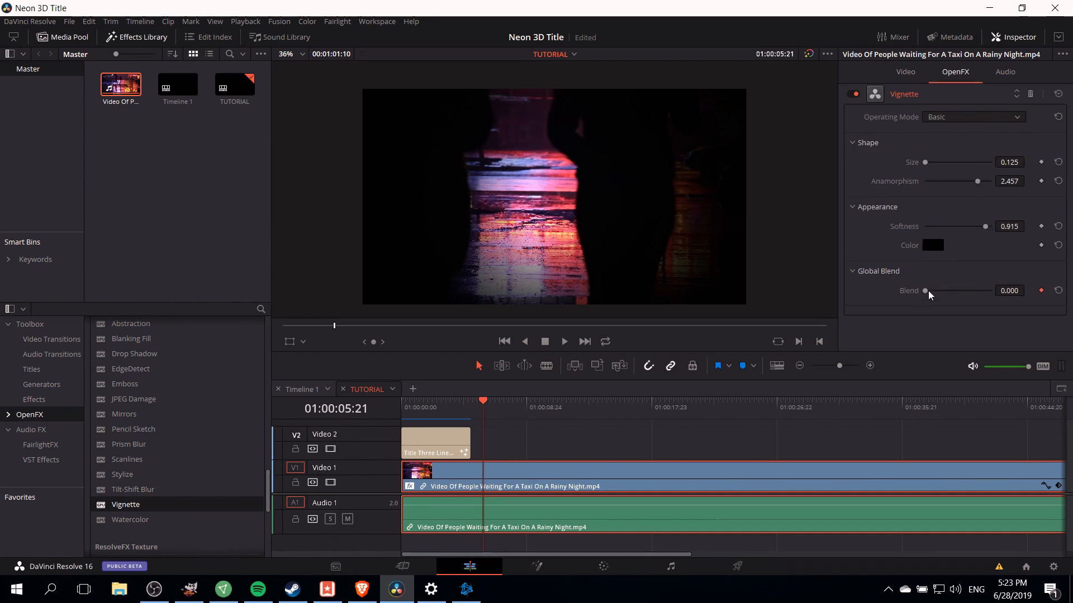
left_click_drag(926, 293, 1034, 294)
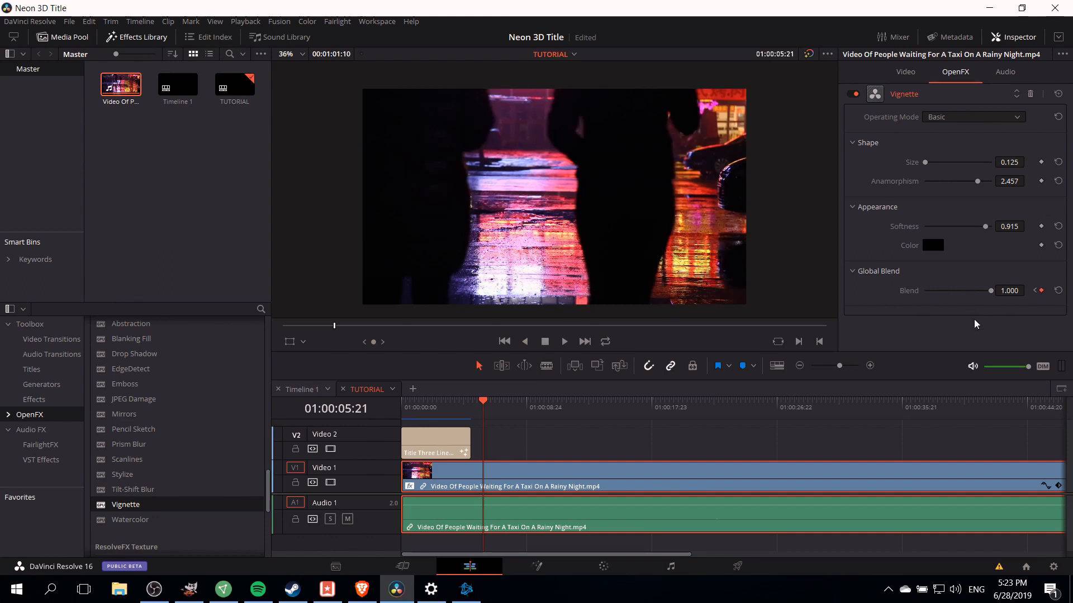
- Play back the finished title and vignette animation from 01:00:03:14
left_click(450, 413)
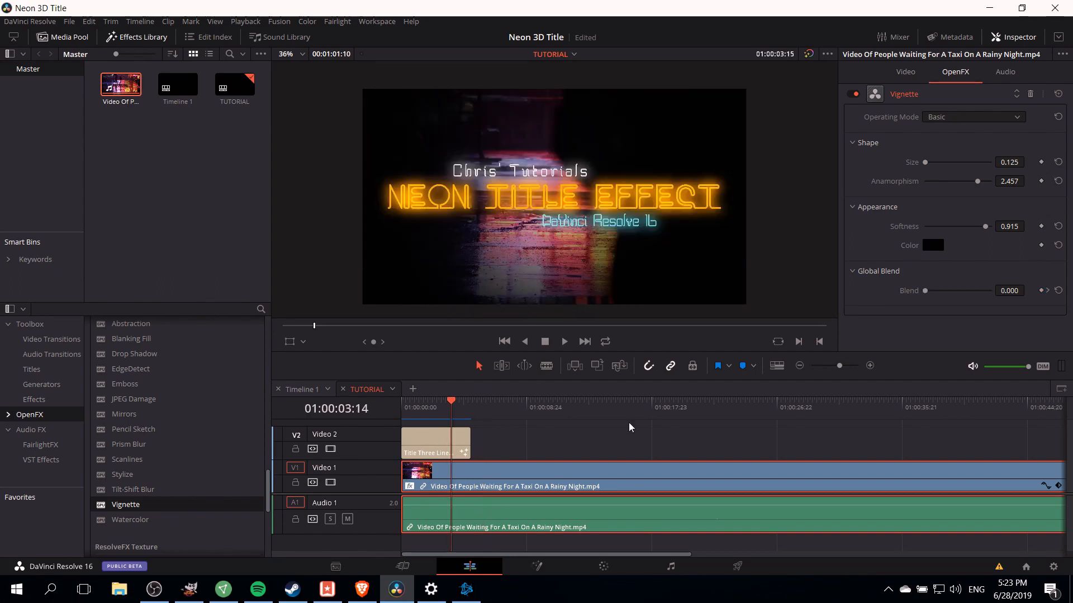
key("space")
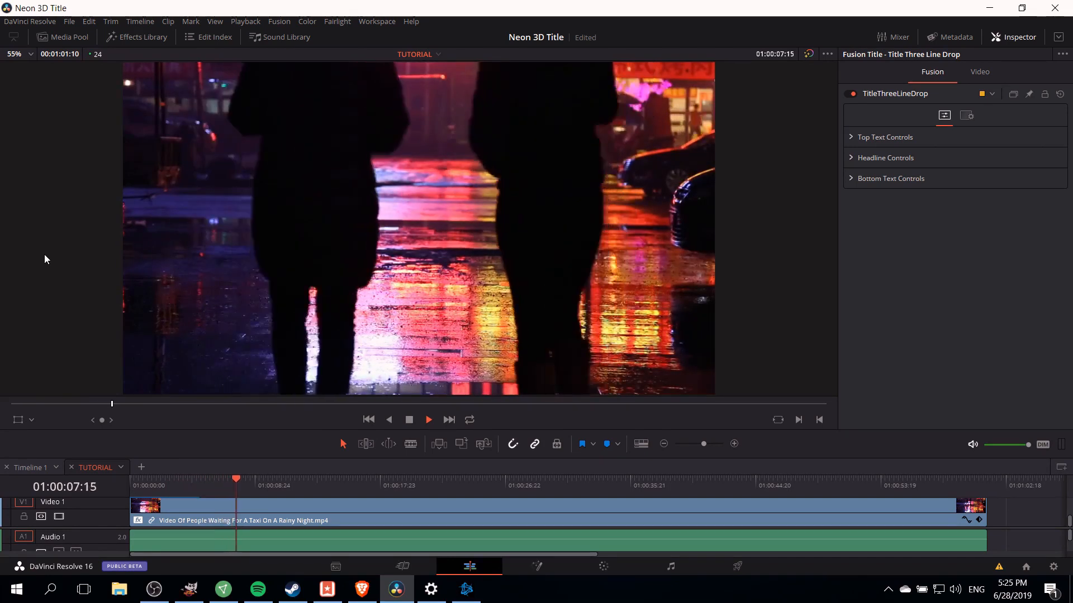
key("space")
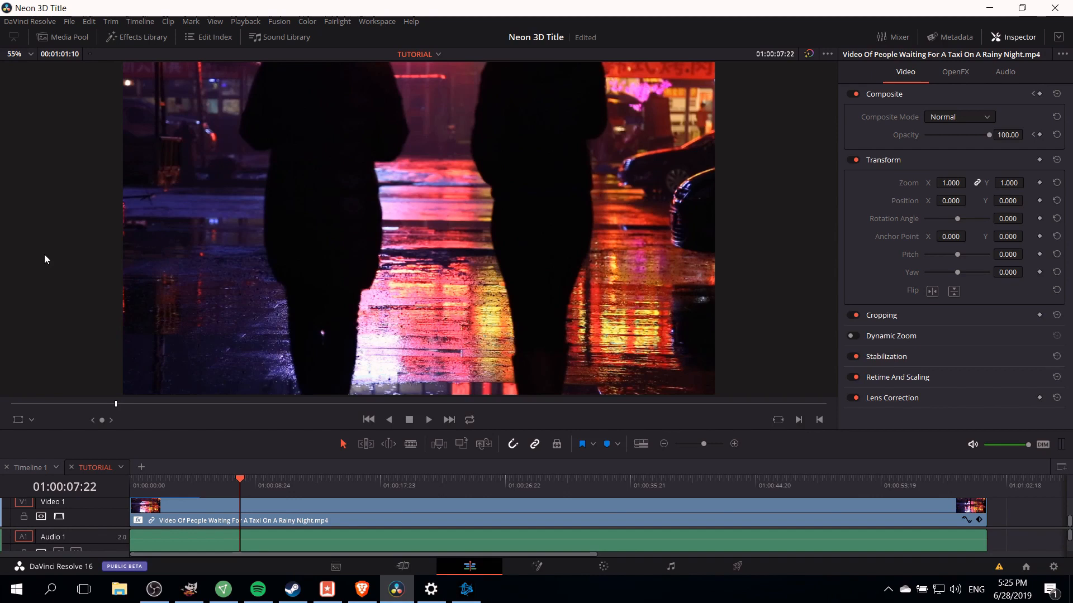